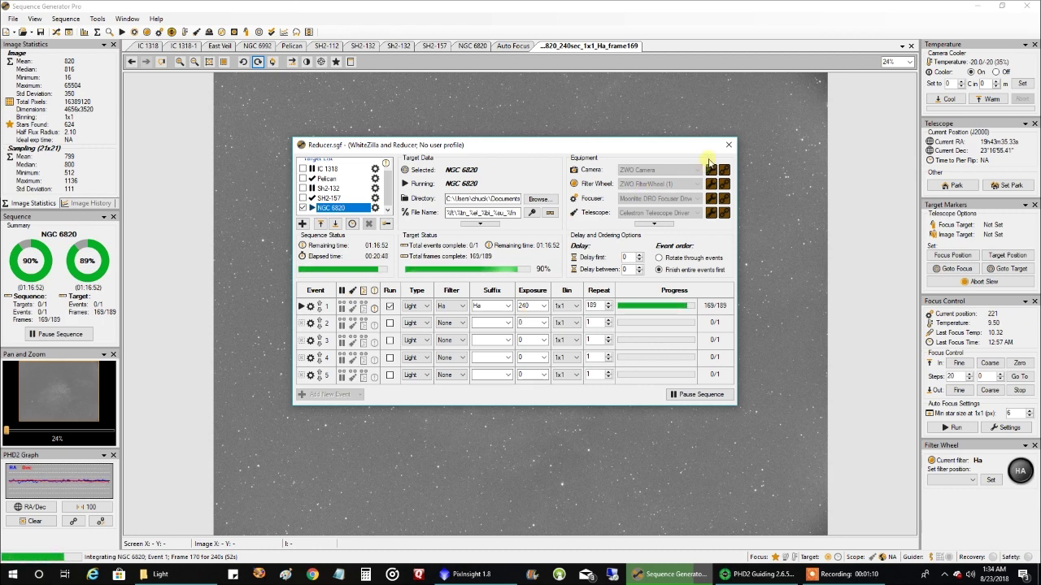
# - Close the Reducer.sgf sequence settings window so the NGC 6820 Ha frame 169 fills the view
pyautogui.click(728, 145)
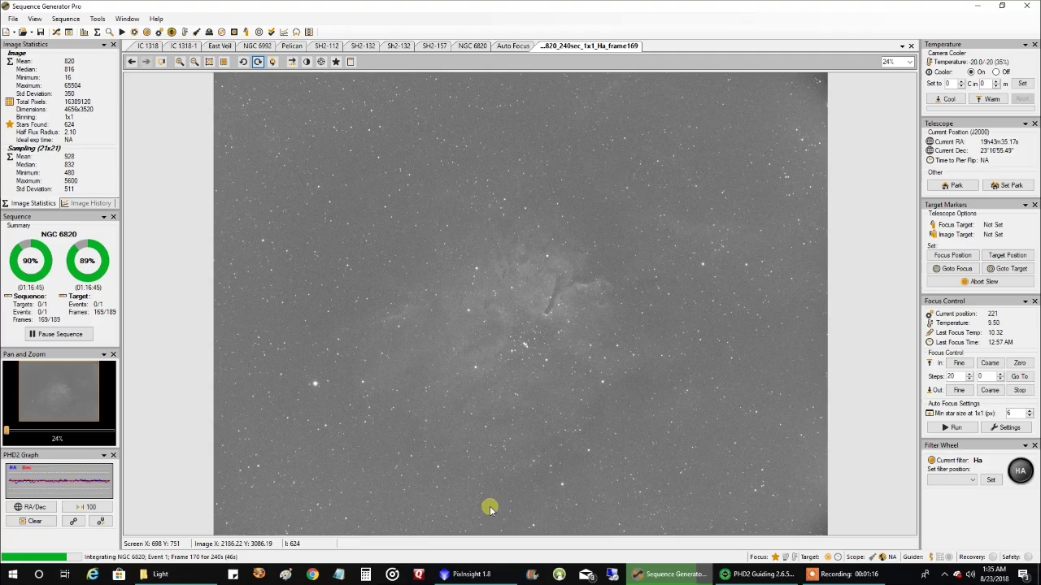
# - Bring PixInsight forward and zoom and pan around the 75Ha.TIF nebula image
pyautogui.click(466, 576)
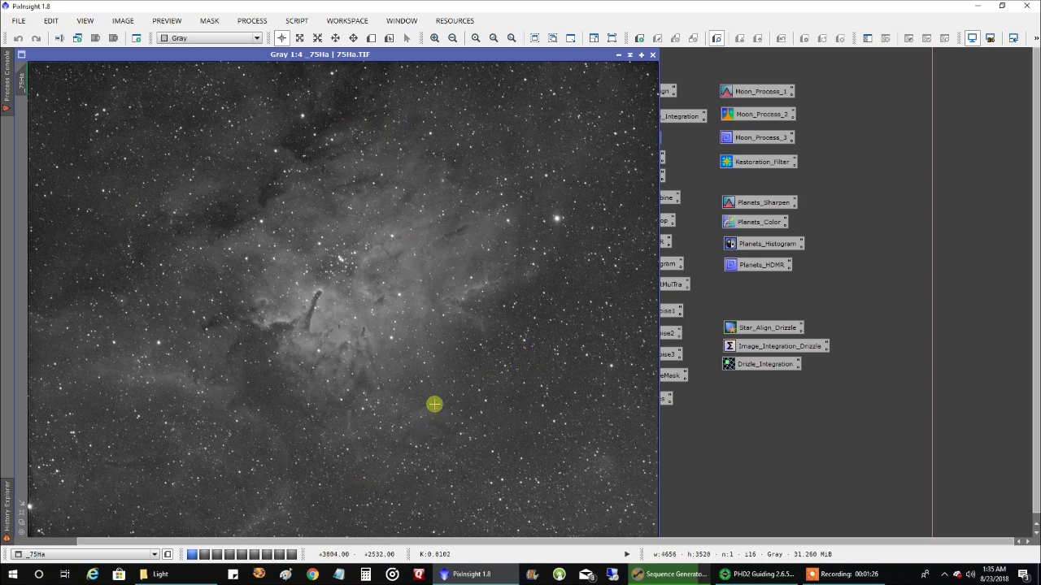
pyautogui.scroll(1, 434, 404)
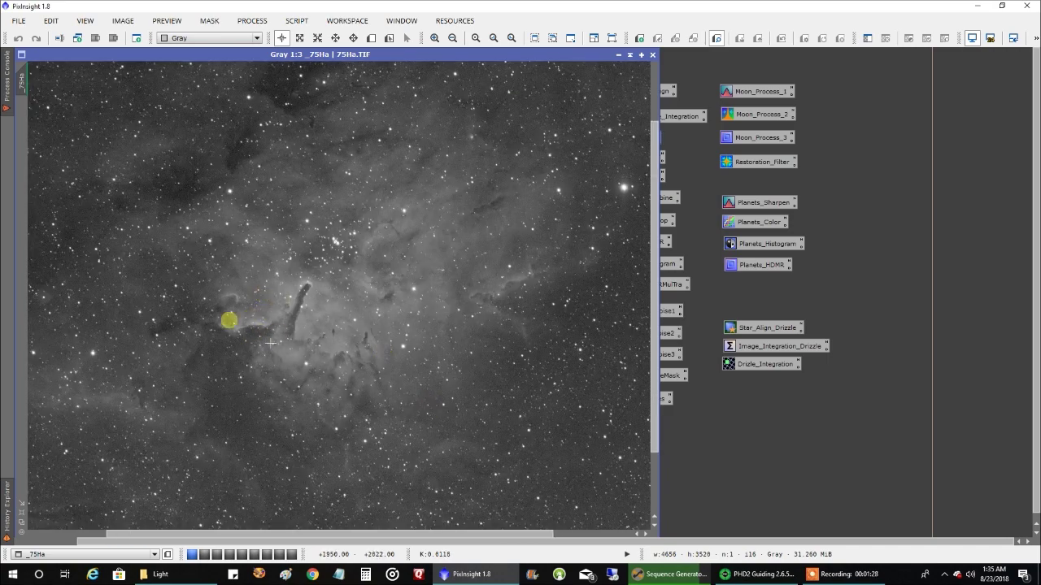
pyautogui.scroll(-1, 488, 255)
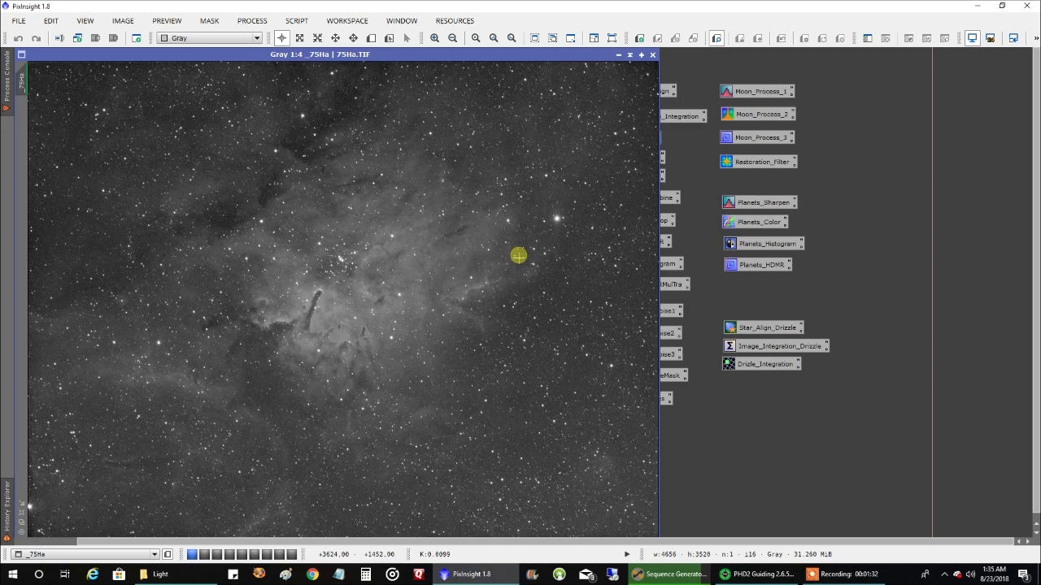
pyautogui.scroll(2, 518, 268)
pyautogui.scroll(1, 517, 293)
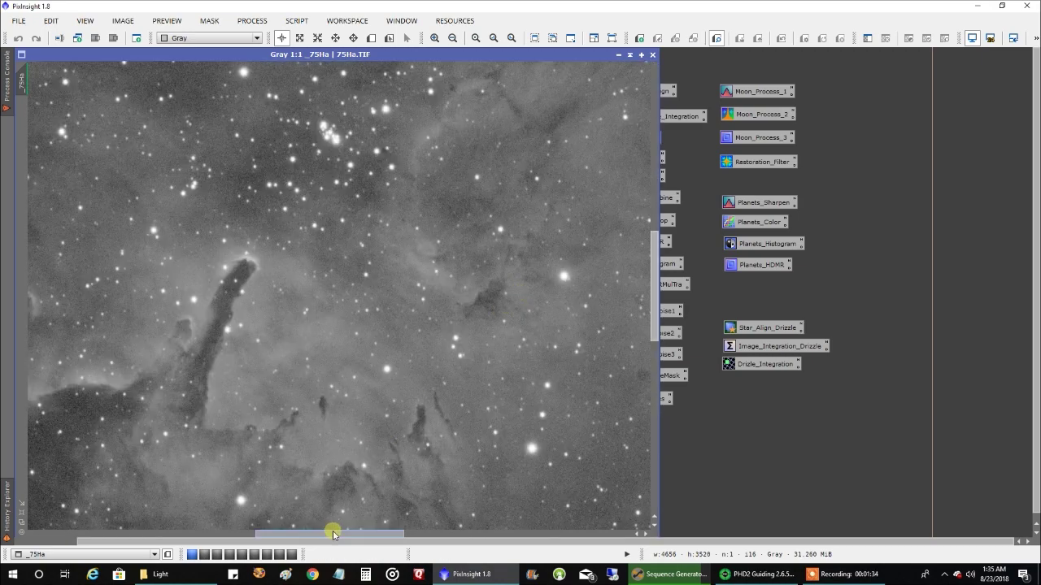
pyautogui.moveTo(332, 532); pyautogui.dragTo(516, 512)
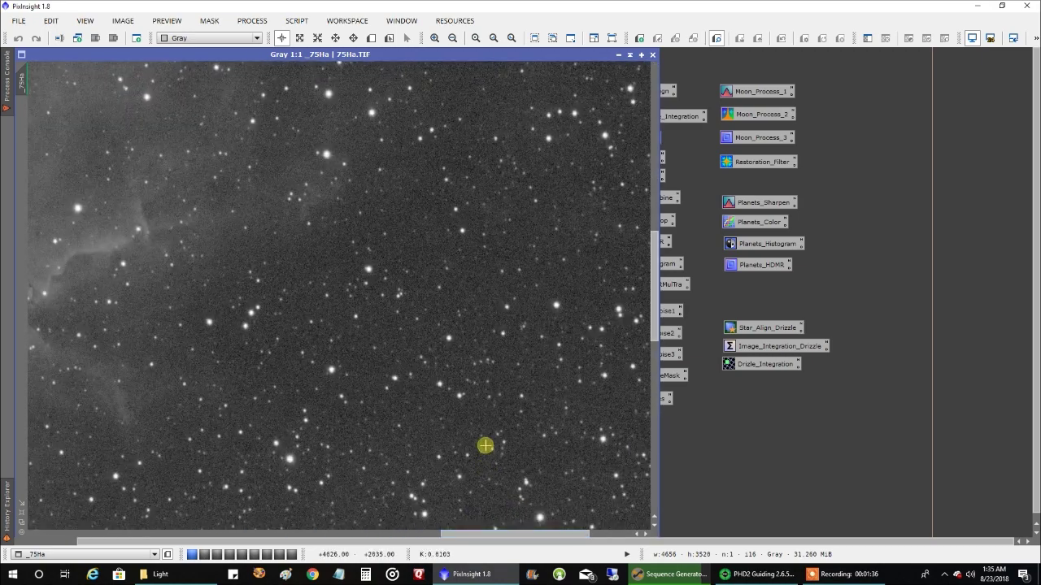
pyautogui.scroll(-1, 416, 312)
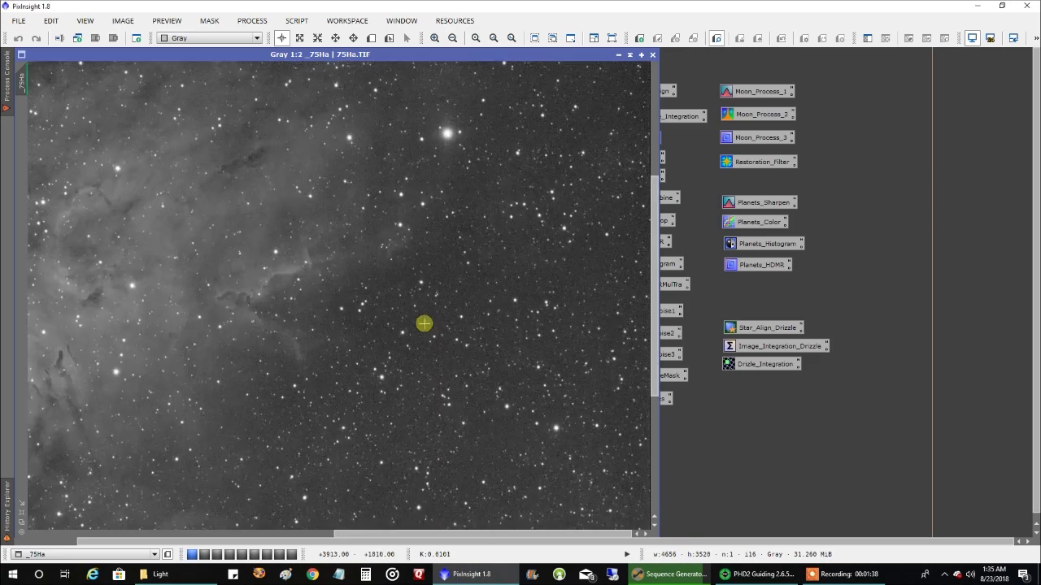
pyautogui.scroll(-1, 425, 332)
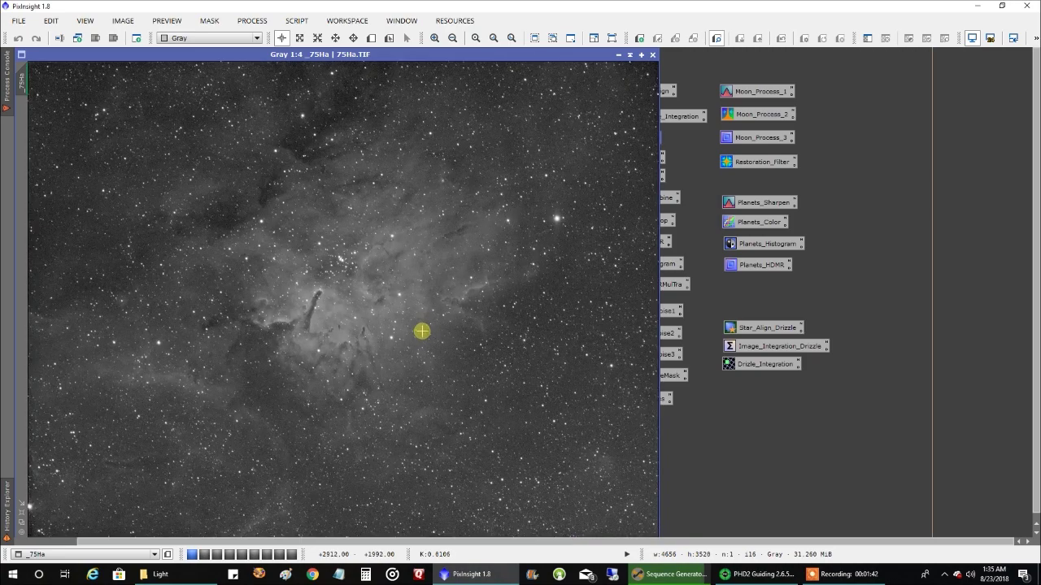
pyautogui.moveTo(762, 579)
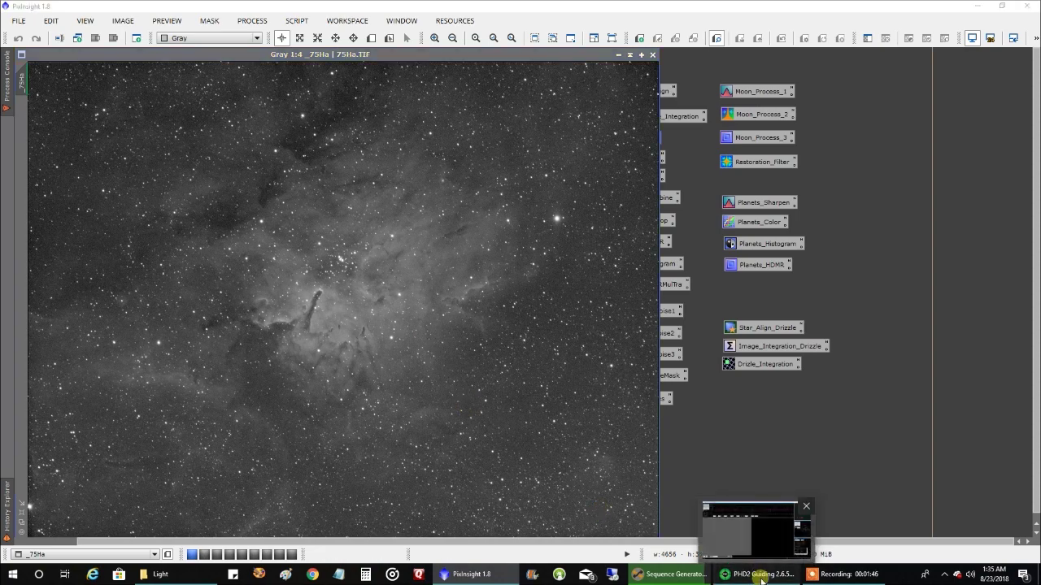
# - In Sequence Generator Pro, zoom into the Ha frame and apply Auto Stretch - Medium
pyautogui.click(762, 579)
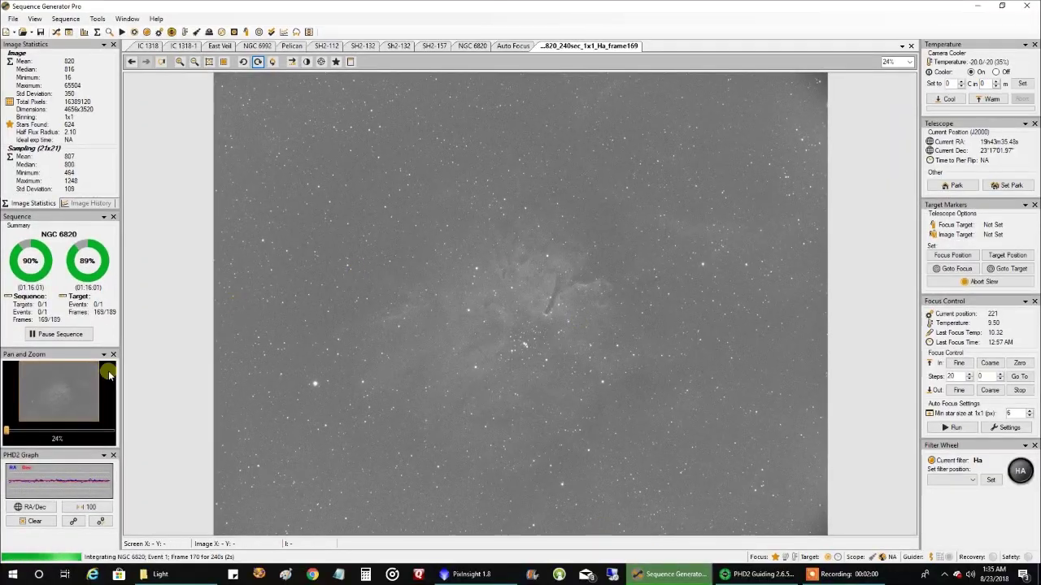
pyautogui.moveTo(15, 431); pyautogui.dragTo(36, 424)
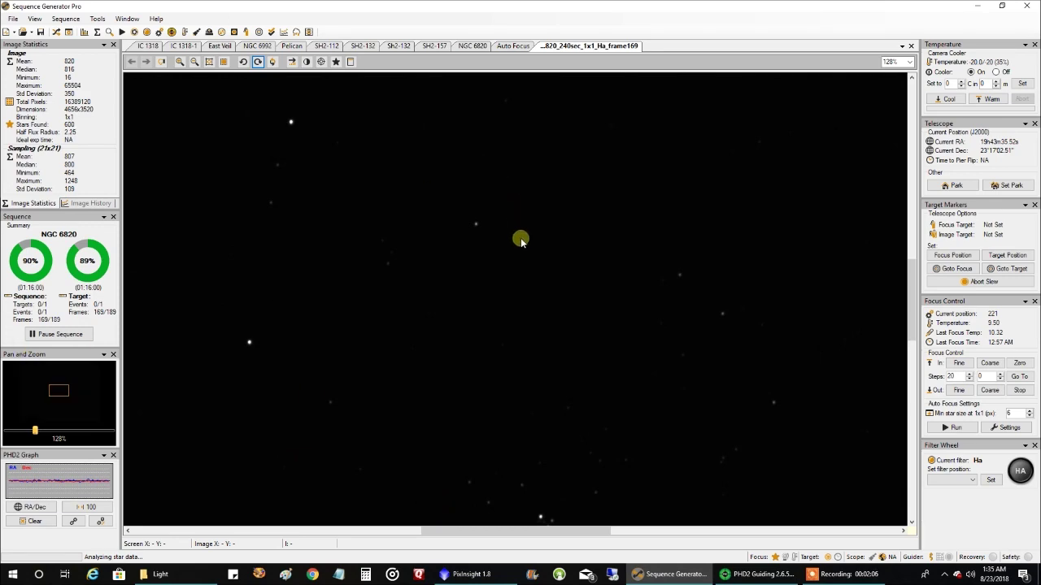
pyautogui.rightClick(475, 147)
pyautogui.click(495, 228)
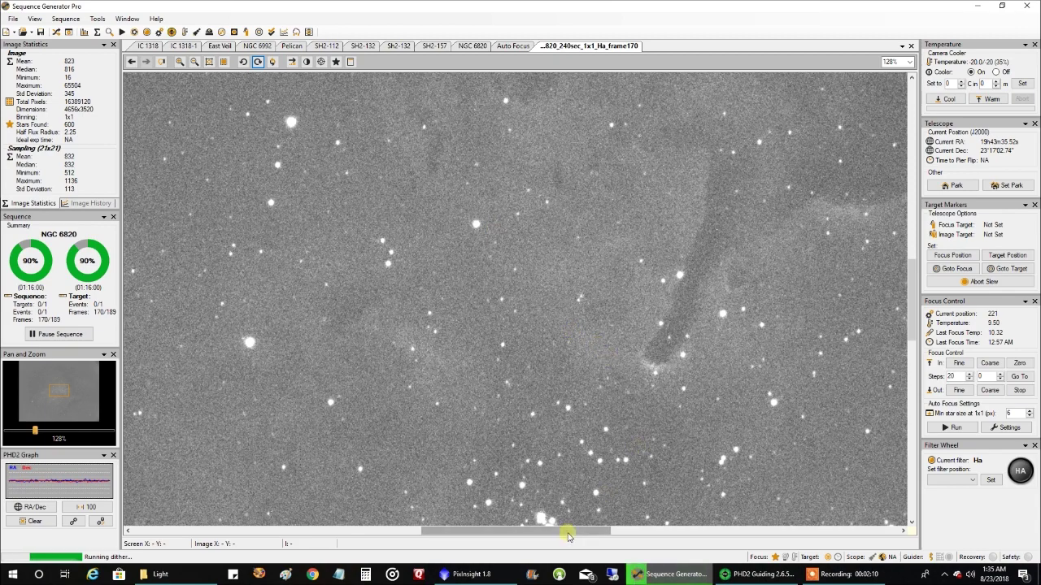
# - Pan and re-zoom the stretched frame to reveal the pillar and faint nebulosity
pyautogui.moveTo(569, 530); pyautogui.dragTo(783, 525)
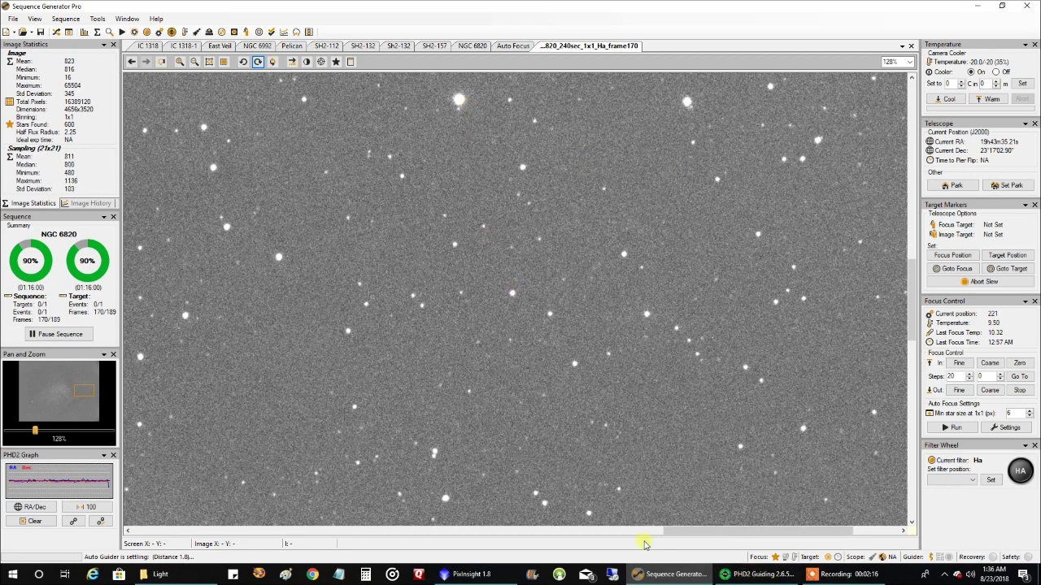
pyautogui.click(622, 368)
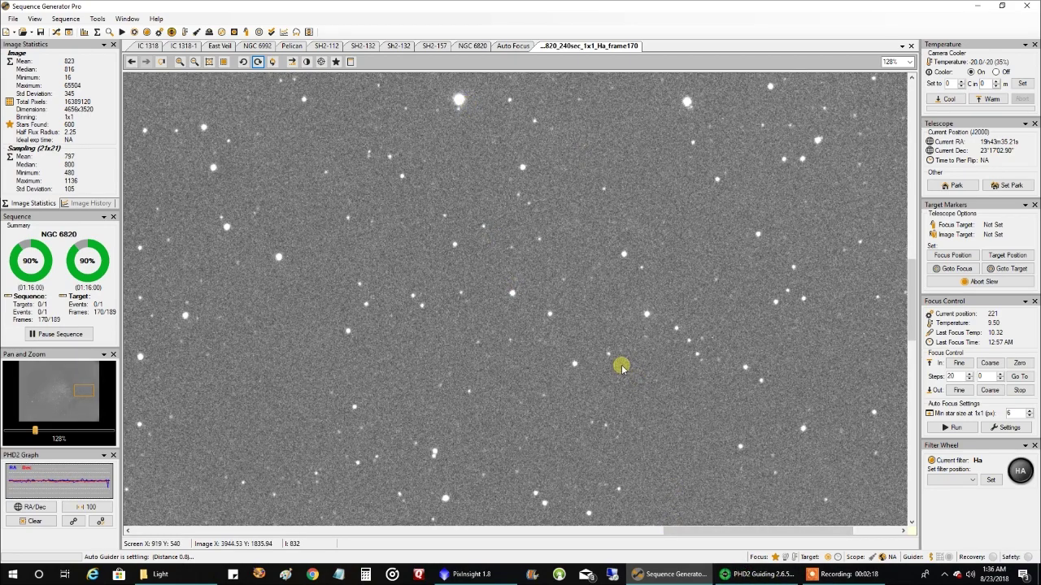
pyautogui.rightClick(593, 310)
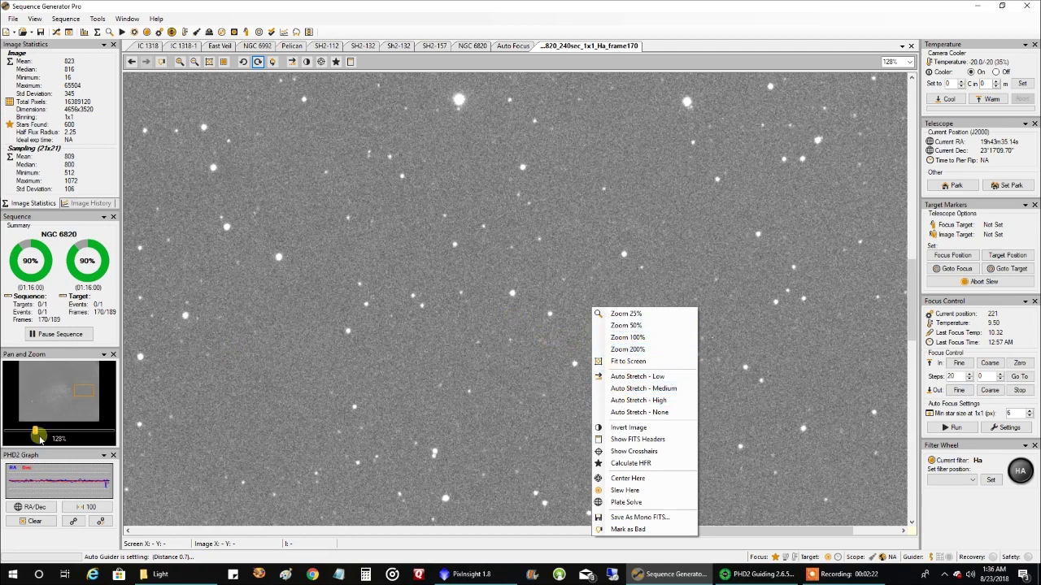
pyautogui.moveTo(33, 434); pyautogui.dragTo(46, 433)
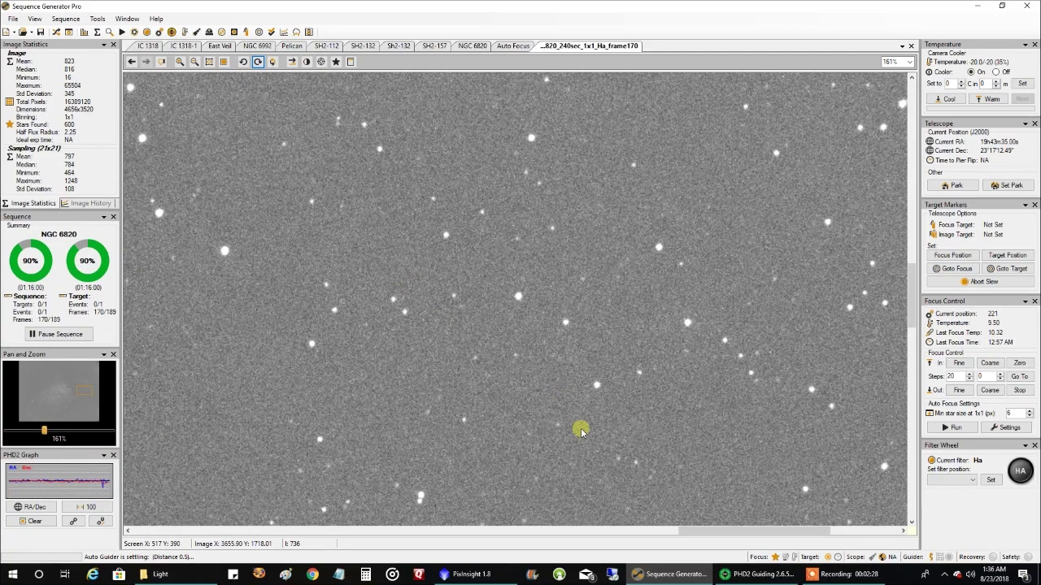
pyautogui.moveTo(703, 543); pyautogui.dragTo(439, 534)
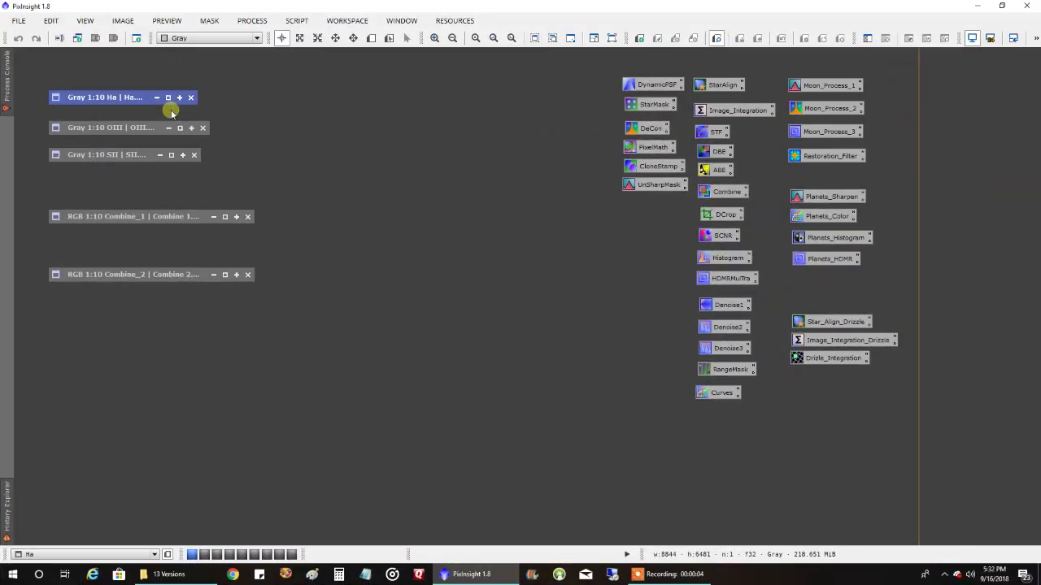
# - Restore the Ha and OIII masters to full windows, arrange them, and zoom into OIII
pyautogui.doubleClick(124, 100)
pyautogui.moveTo(713, 104); pyautogui.dragTo(882, 110)
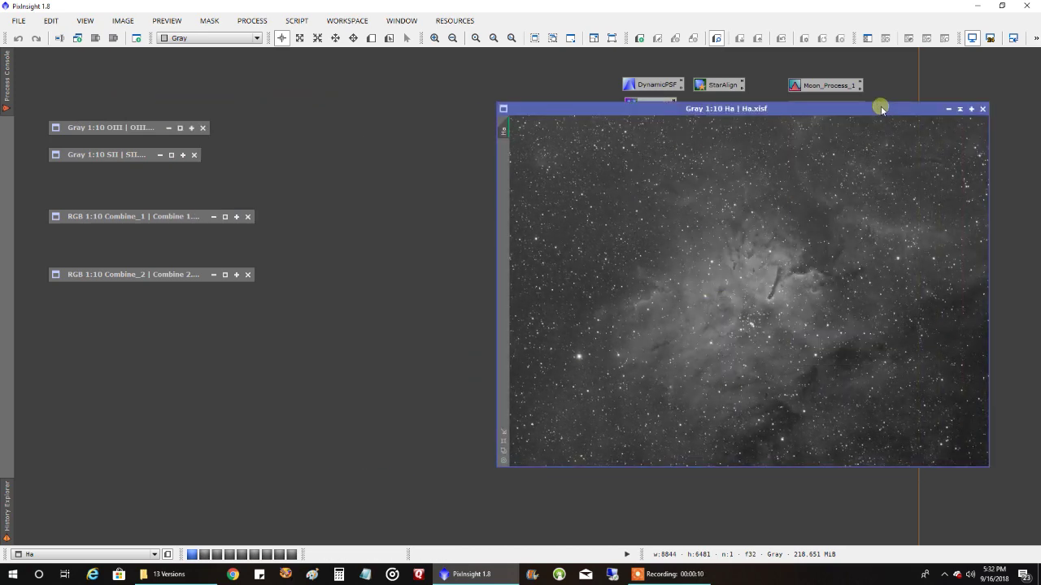
pyautogui.doubleClick(103, 130)
pyautogui.moveTo(246, 54); pyautogui.dragTo(281, 154)
pyautogui.scroll(5, 346, 338)
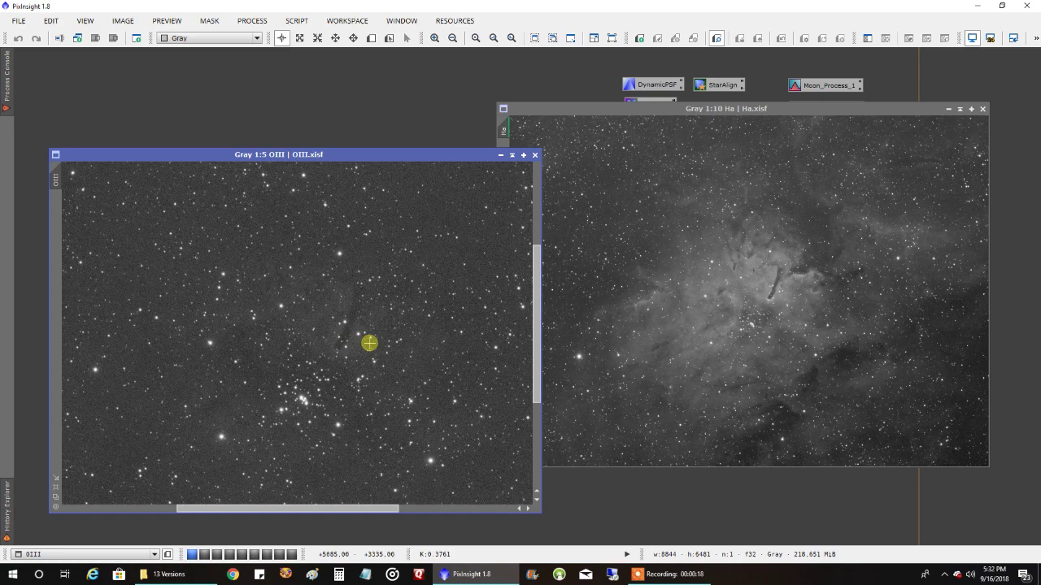
pyautogui.scroll(1, 369, 343)
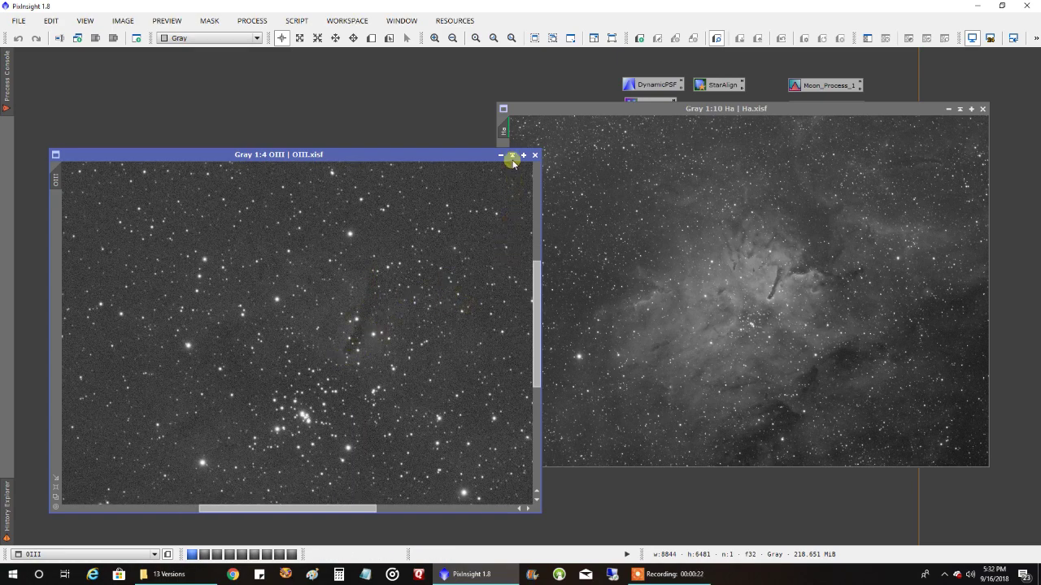
# - Move OIII aside, open the SII master, zoom it, and shade its window
pyautogui.moveTo(488, 157); pyautogui.dragTo(825, 154)
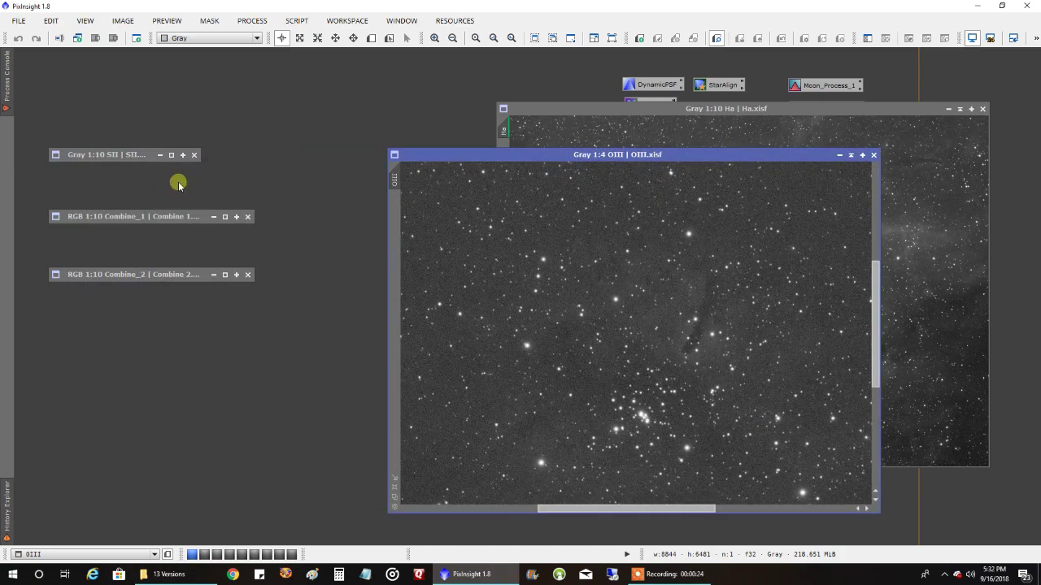
pyautogui.doubleClick(126, 154)
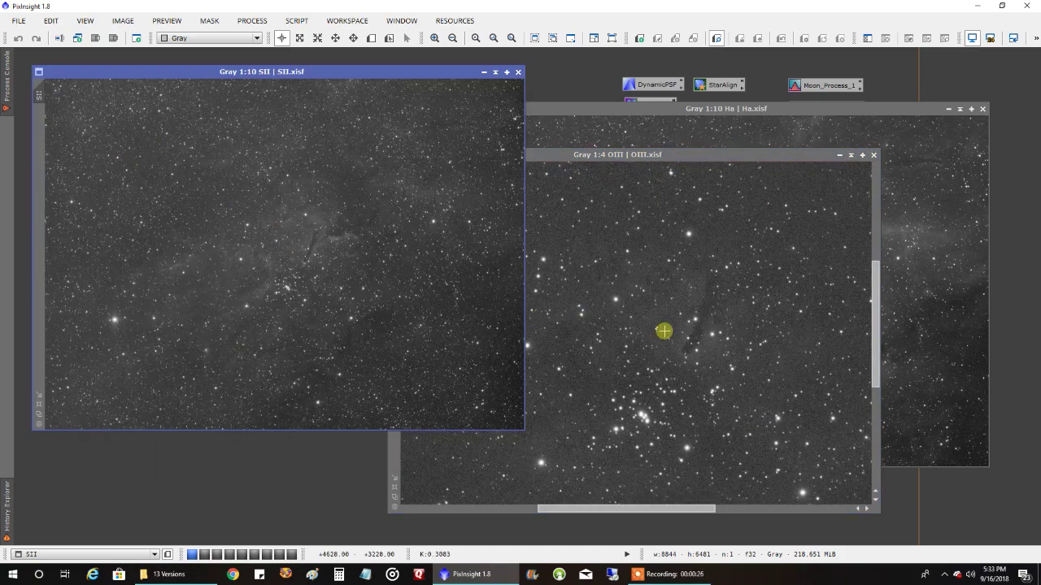
pyautogui.scroll(4, 398, 301)
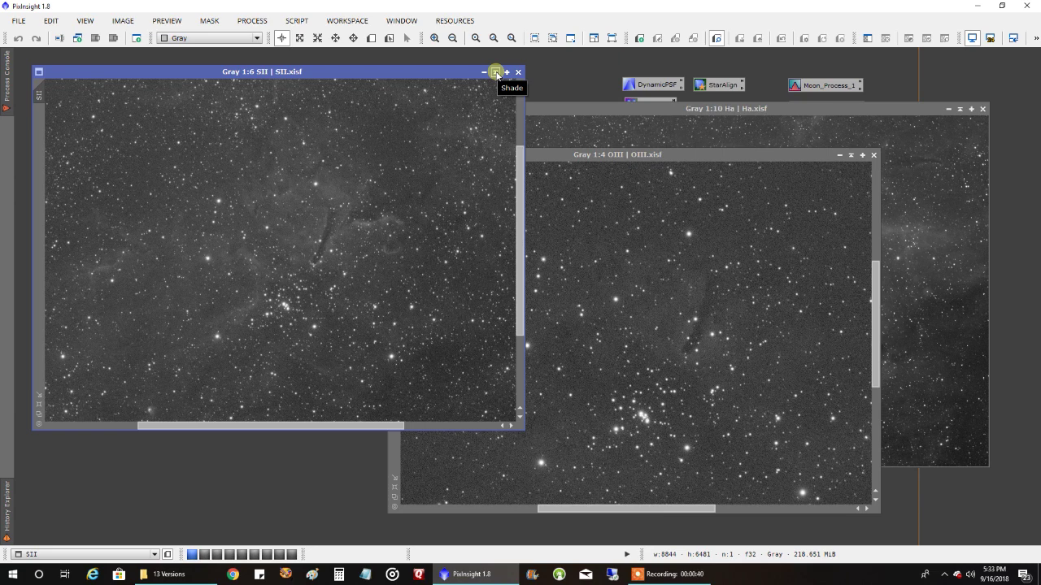
pyautogui.click(496, 73)
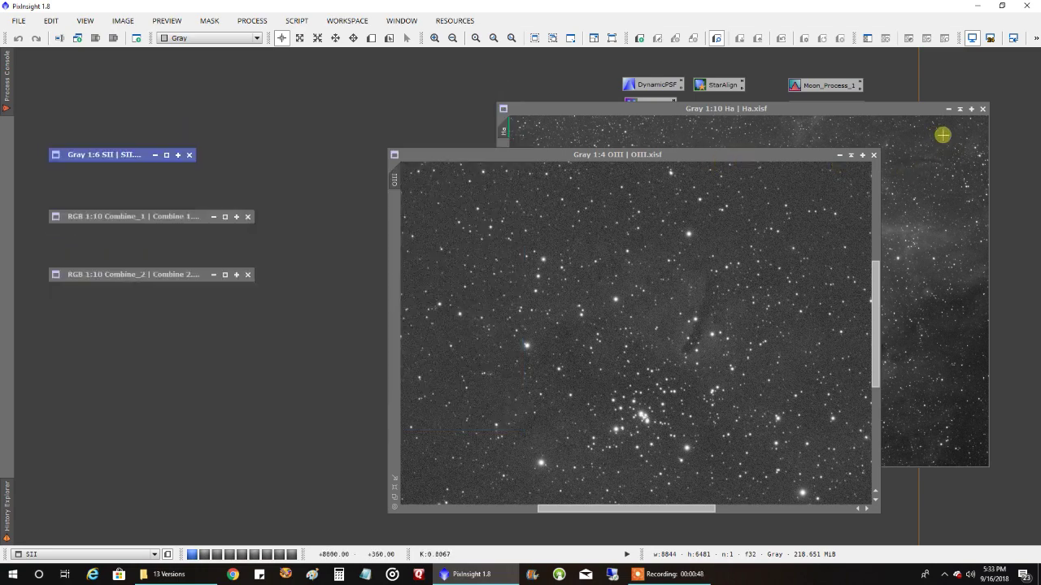
# - Zoom out on OIII, then iconize the OIII and Ha windows
pyautogui.click(767, 290)
pyautogui.scroll(-4, 767, 290)
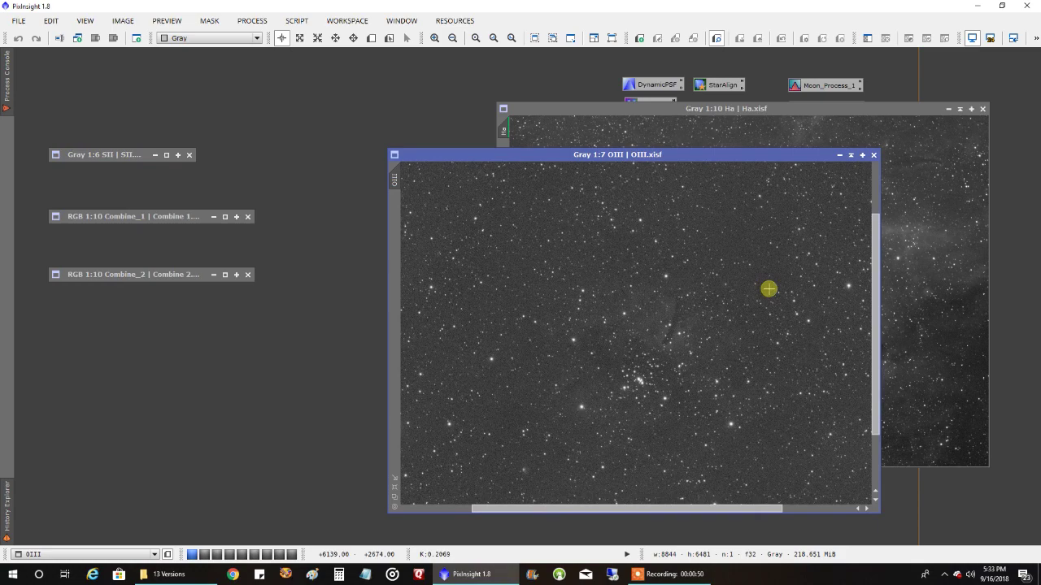
pyautogui.scroll(-1, 777, 299)
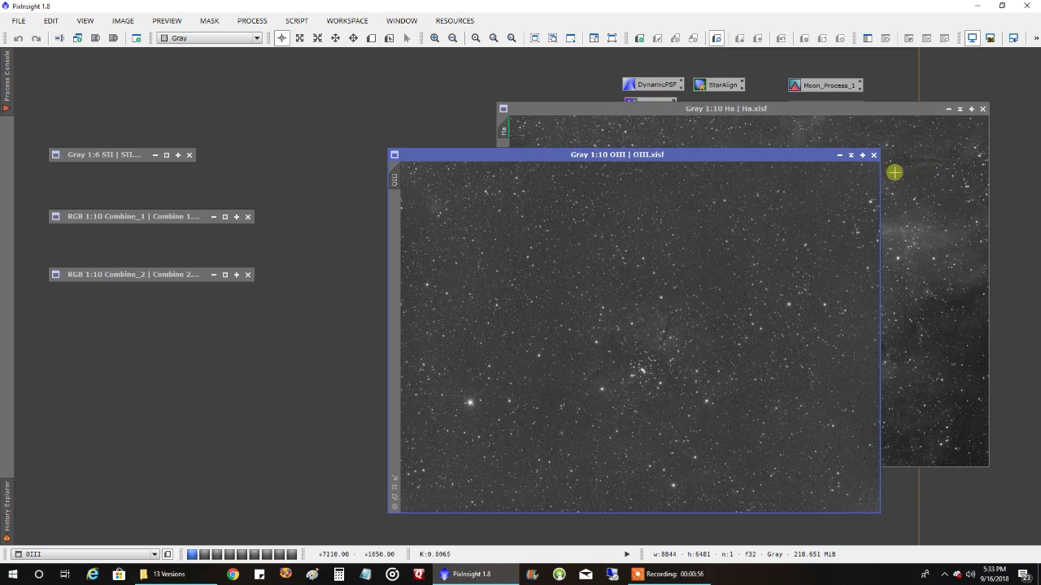
pyautogui.click(851, 155)
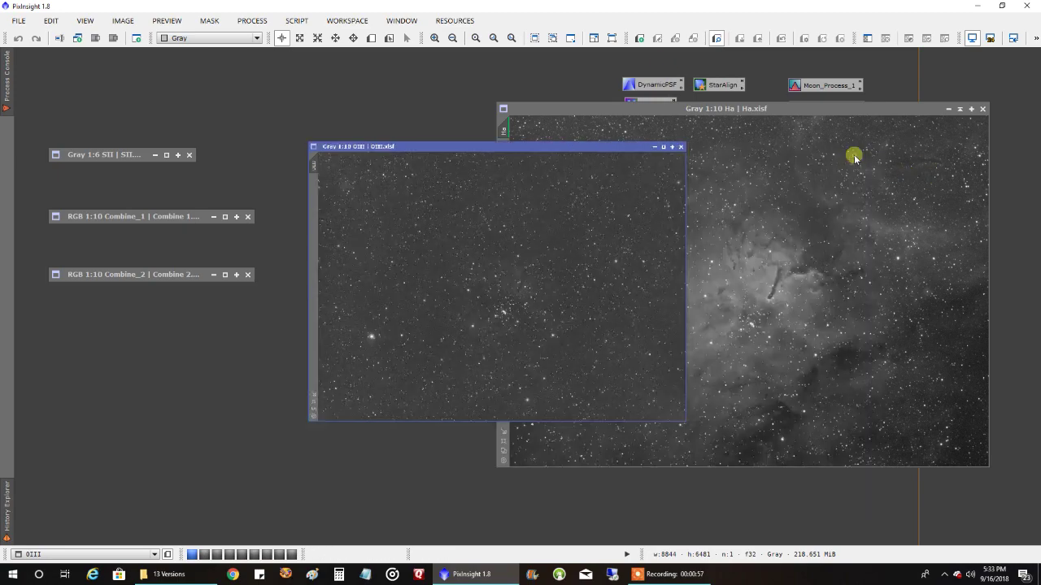
pyautogui.click(960, 109)
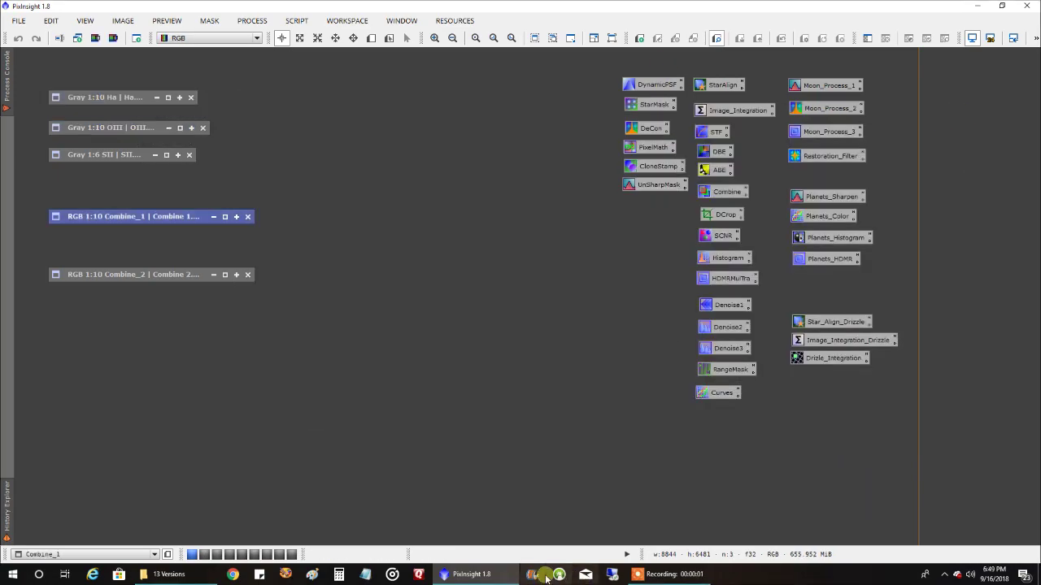
# - Restore the iconized Combine_1 image to view its yellow-green colour result
pyautogui.doubleClick(110, 217)
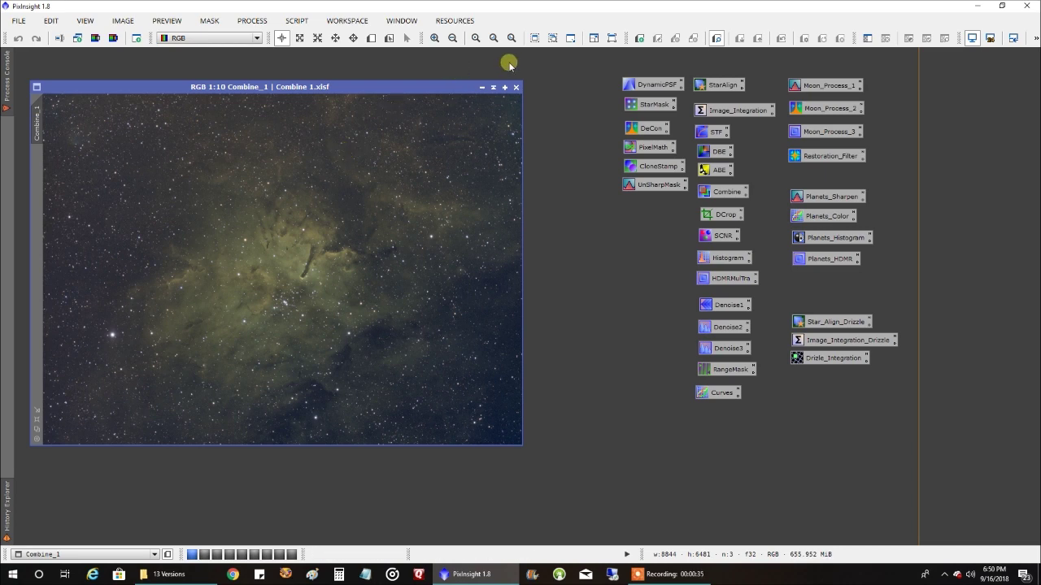
# - Iconize Combine_1 and launch the Multichannel Synthesis SHO AIP script
pyautogui.click(493, 88)
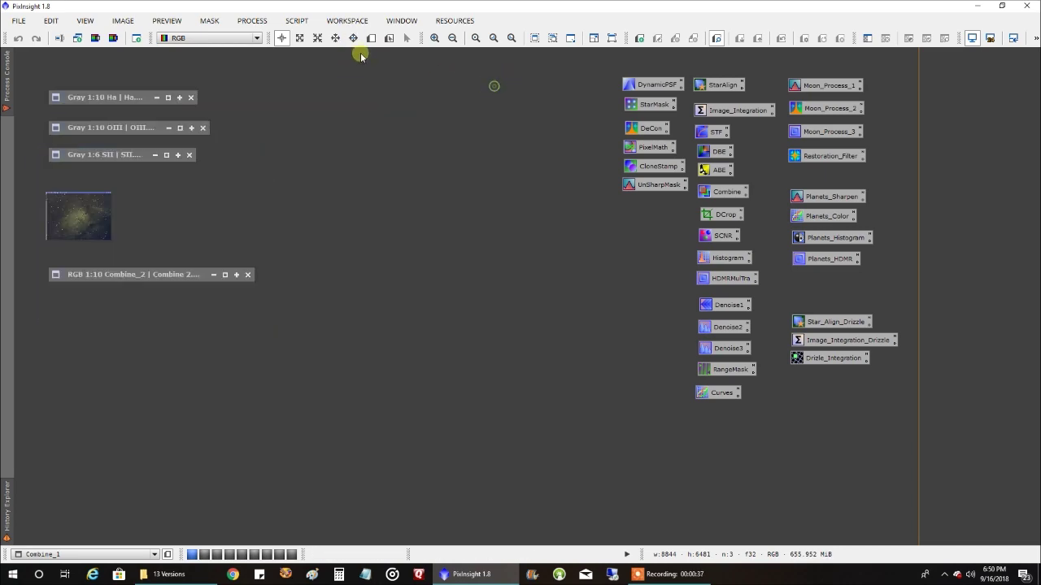
pyautogui.click(297, 20)
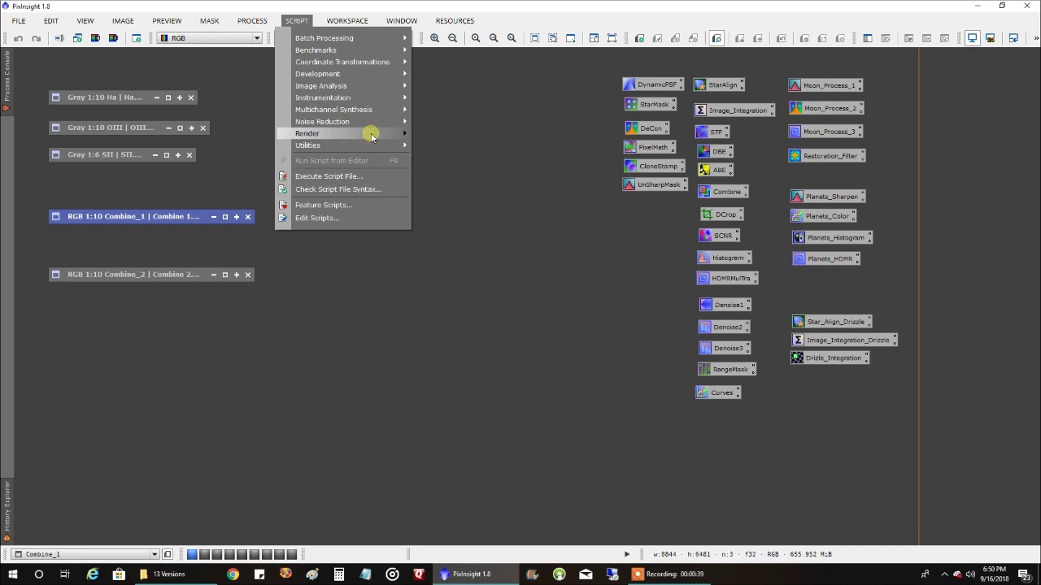
pyautogui.moveTo(374, 122)
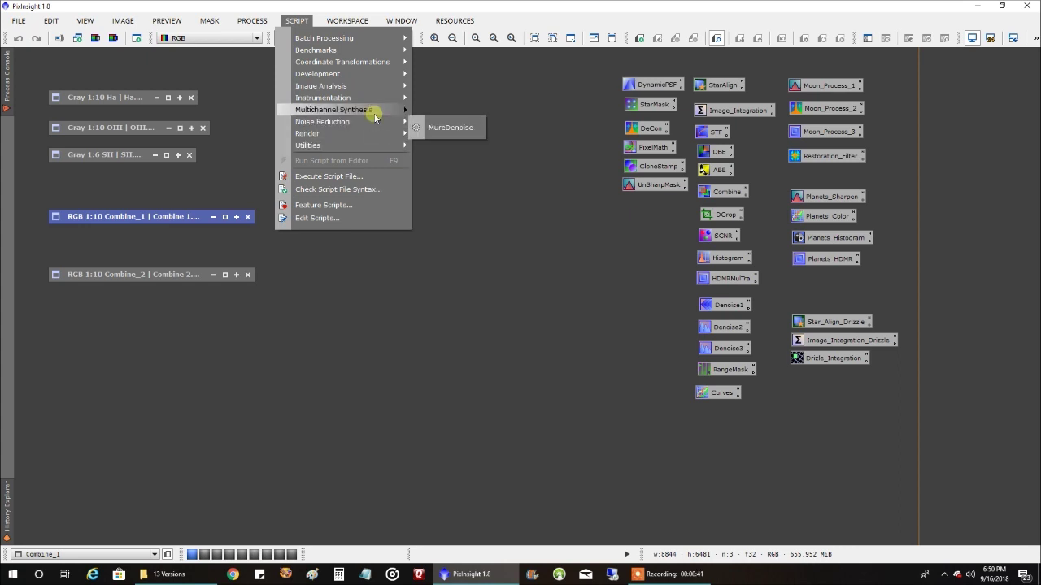
pyautogui.click(427, 144)
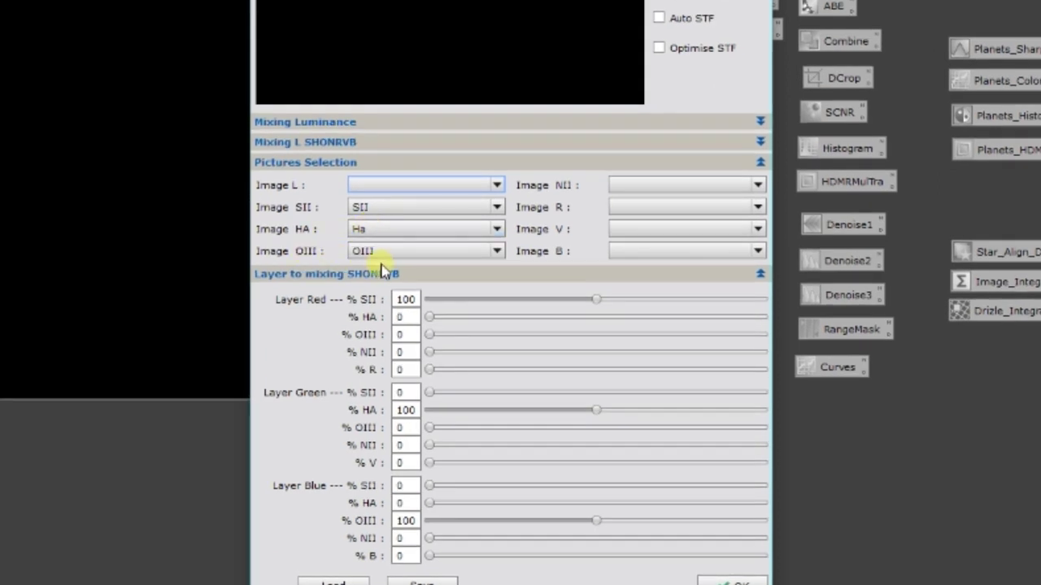
# - Set red to 50% SII/50% Ha and green to 60% Ha/40% OIII
pyautogui.moveTo(413, 299); pyautogui.dragTo(355, 301)
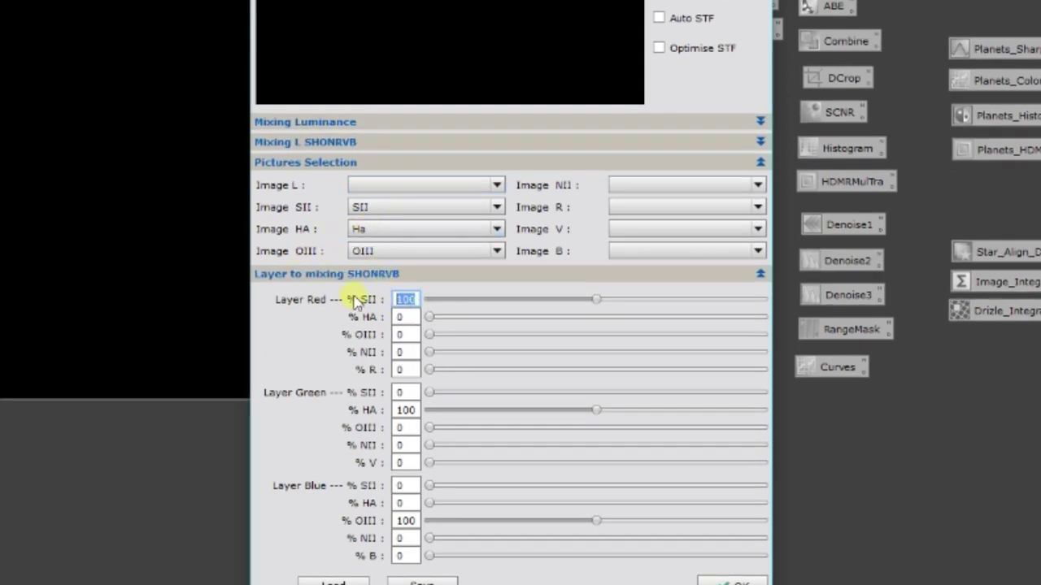
pyautogui.write('50')
pyautogui.press('Tab')
pyautogui.write('50')
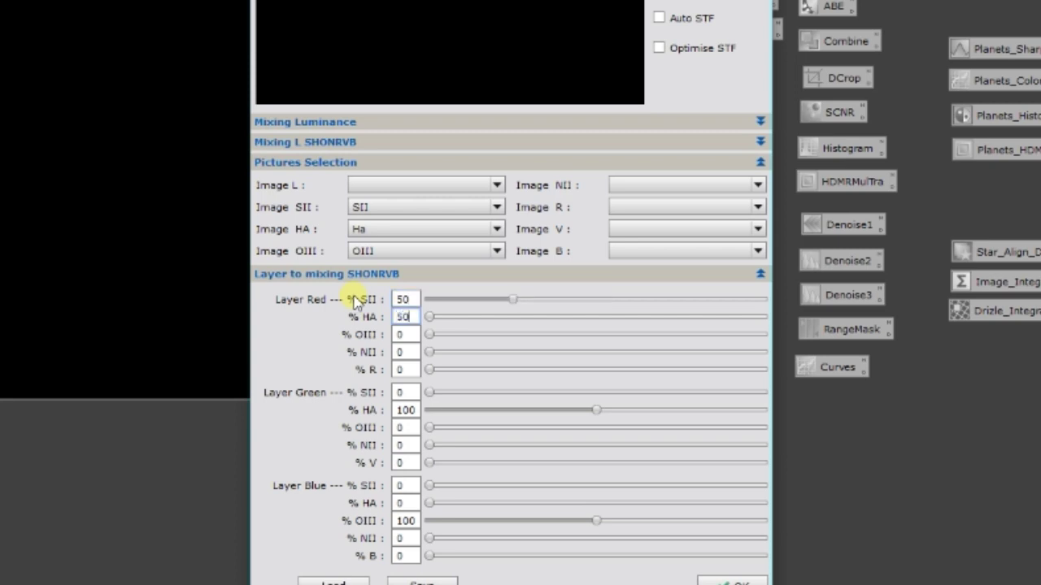
pyautogui.press('Tab')
pyautogui.press('Tab')
pyautogui.press('Tab')
pyautogui.press('Tab')
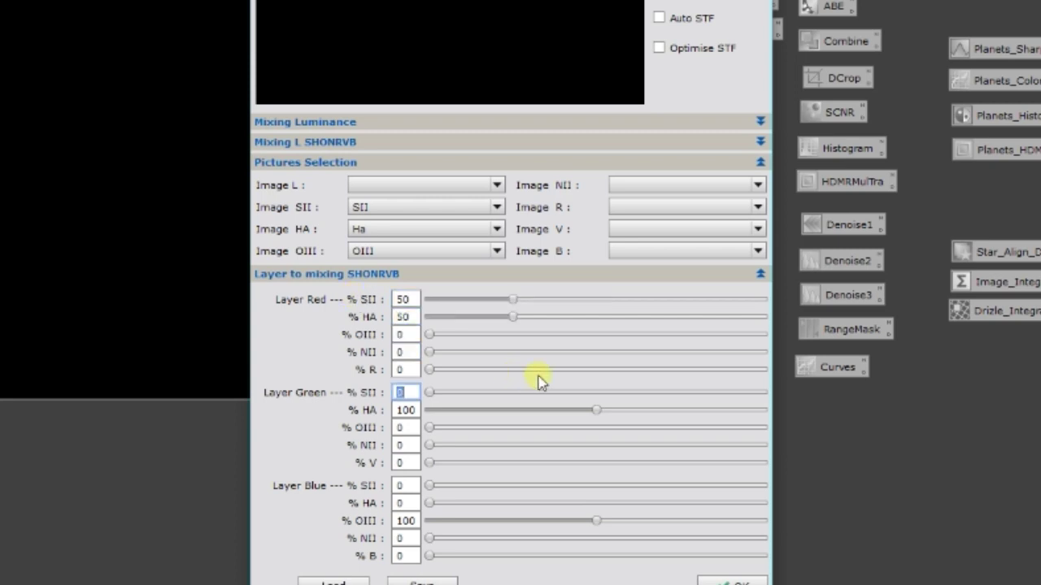
pyautogui.press('Tab')
pyautogui.write('60')
pyautogui.press('Tab')
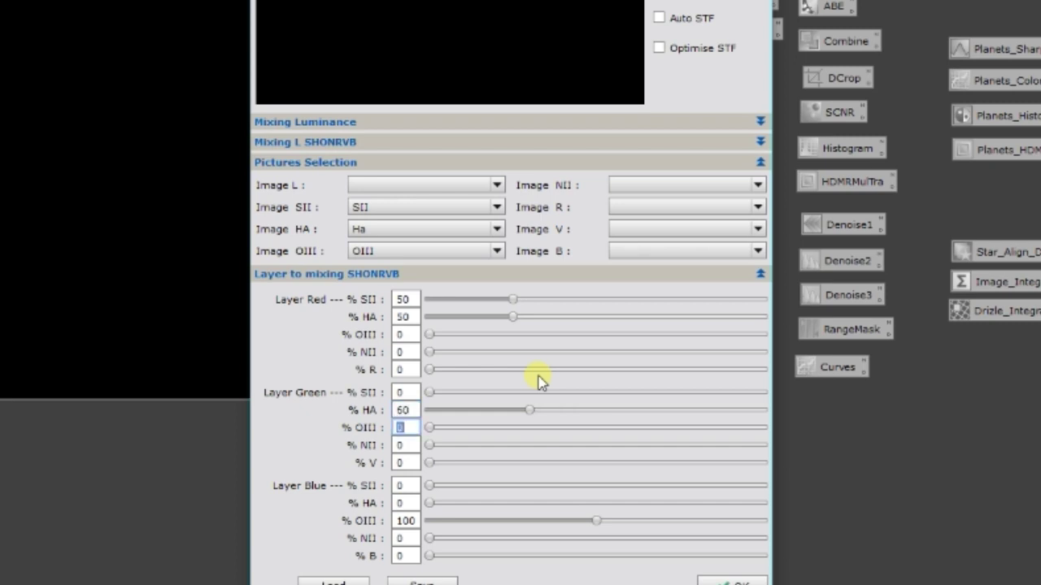
pyautogui.write('40')
# - Use Ha as the luminance image and set the three-master mixing method to Screen
pyautogui.click(409, 186)
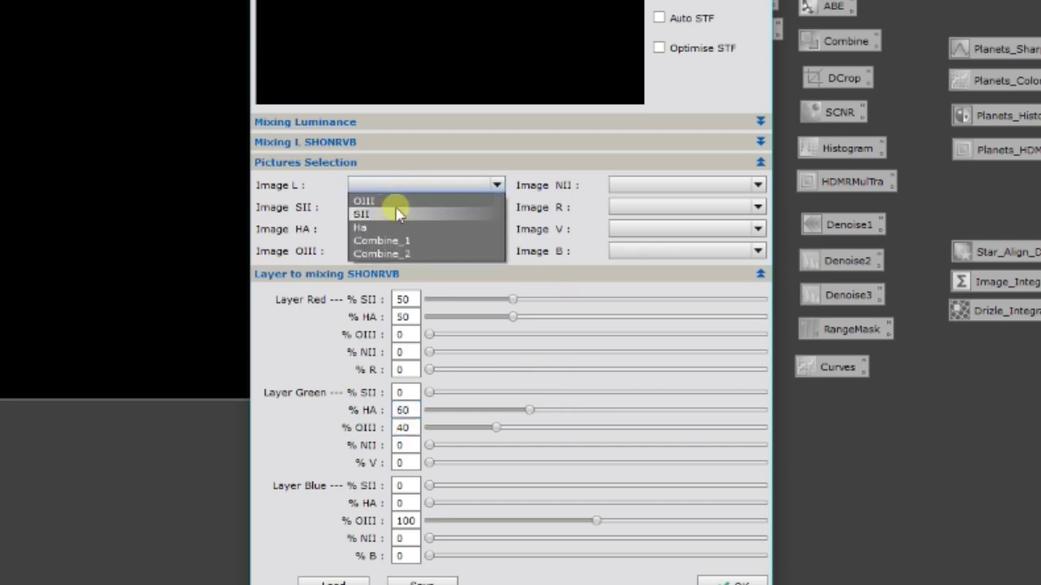
pyautogui.click(384, 227)
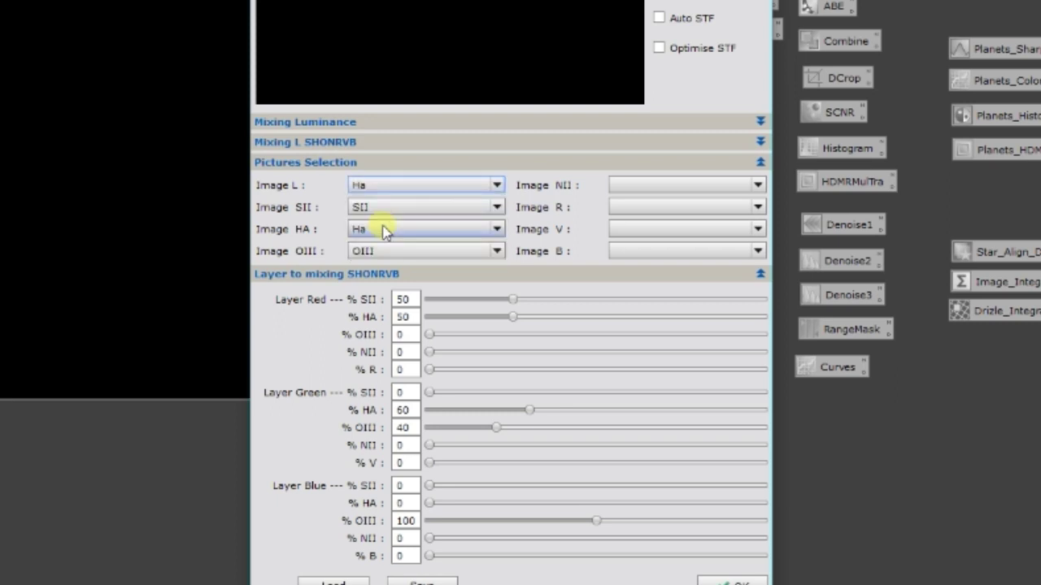
pyautogui.click(387, 121)
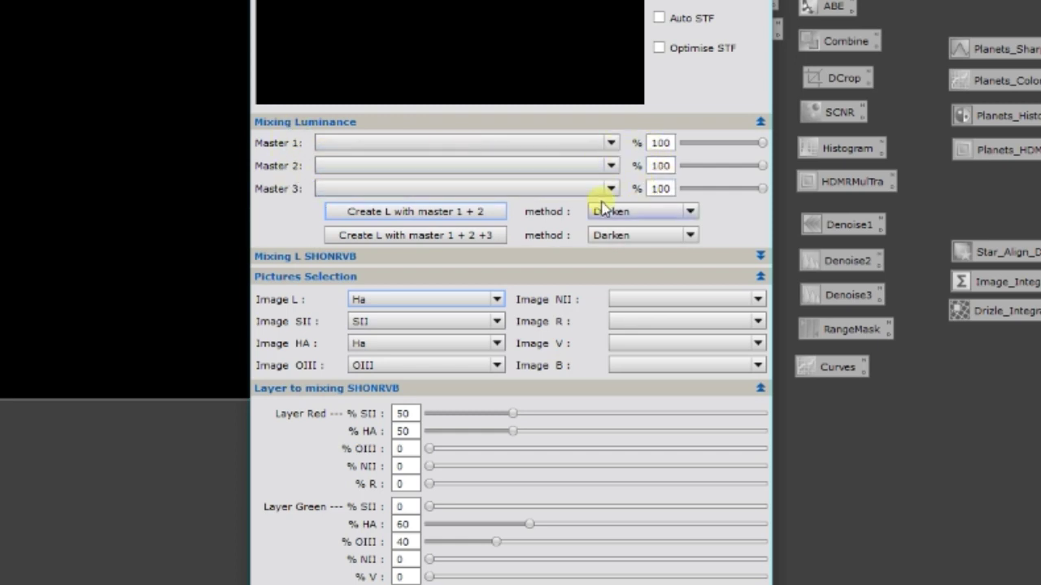
pyautogui.click(599, 235)
pyautogui.click(604, 271)
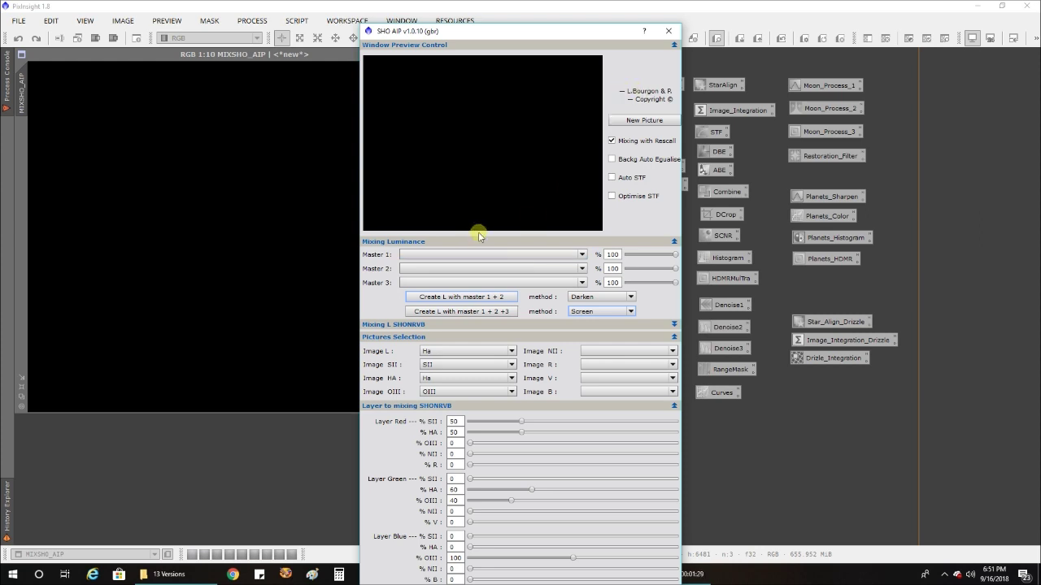
# - Close the SHO AIP script and MIXSHO_AIP image, iconize Combine_1, and bring Combine_2 into full view
pyautogui.click(668, 31)
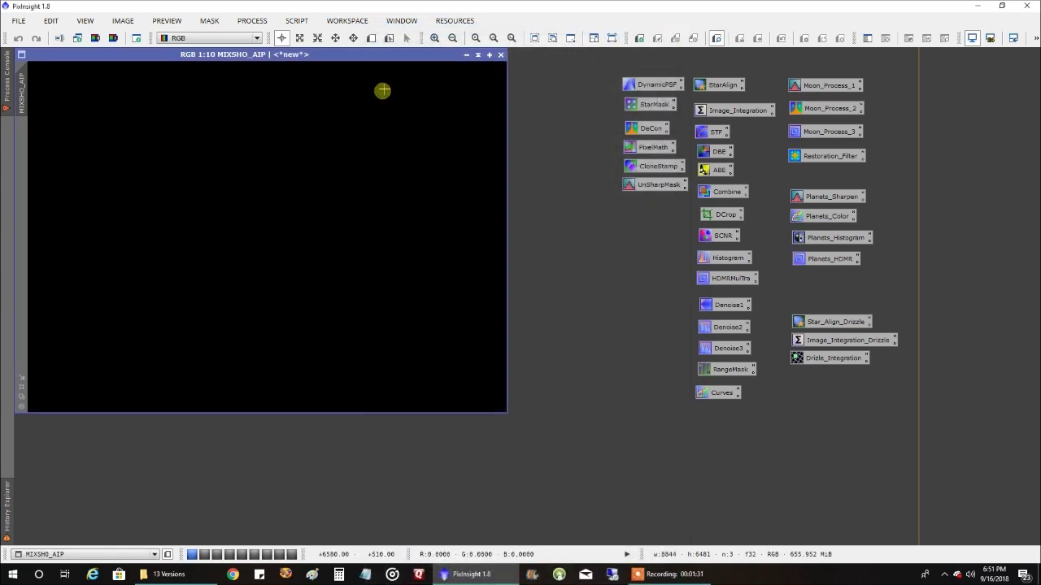
pyautogui.click(500, 54)
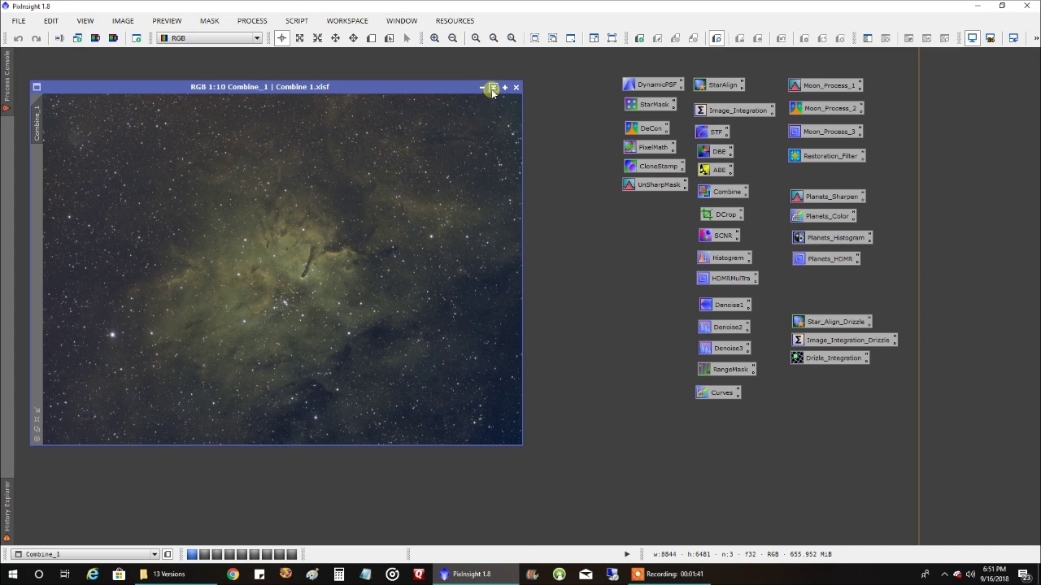
pyautogui.click(492, 92)
pyautogui.doubleClick(106, 281)
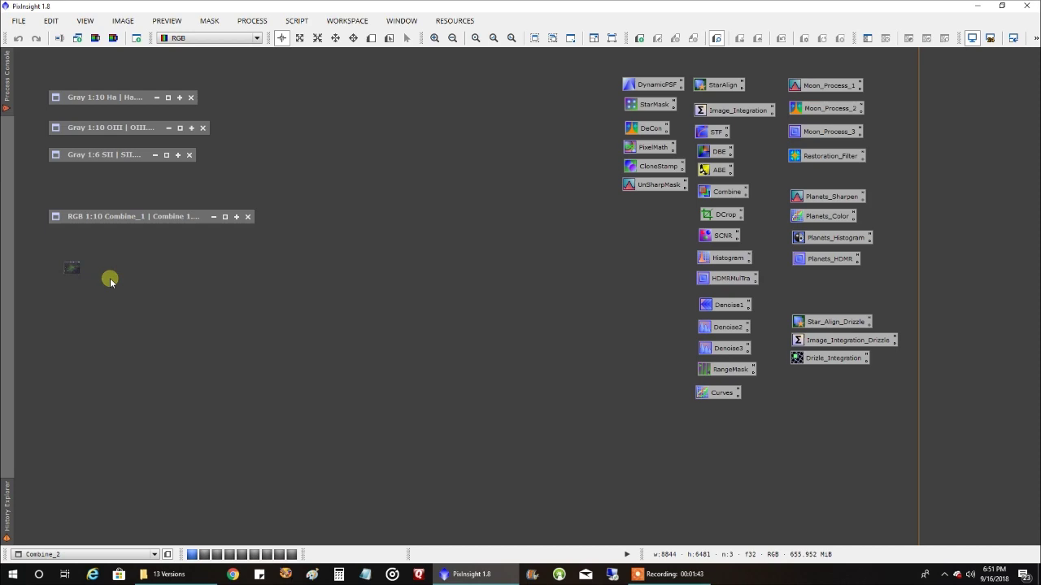
pyautogui.moveTo(824, 109); pyautogui.dragTo(439, 86)
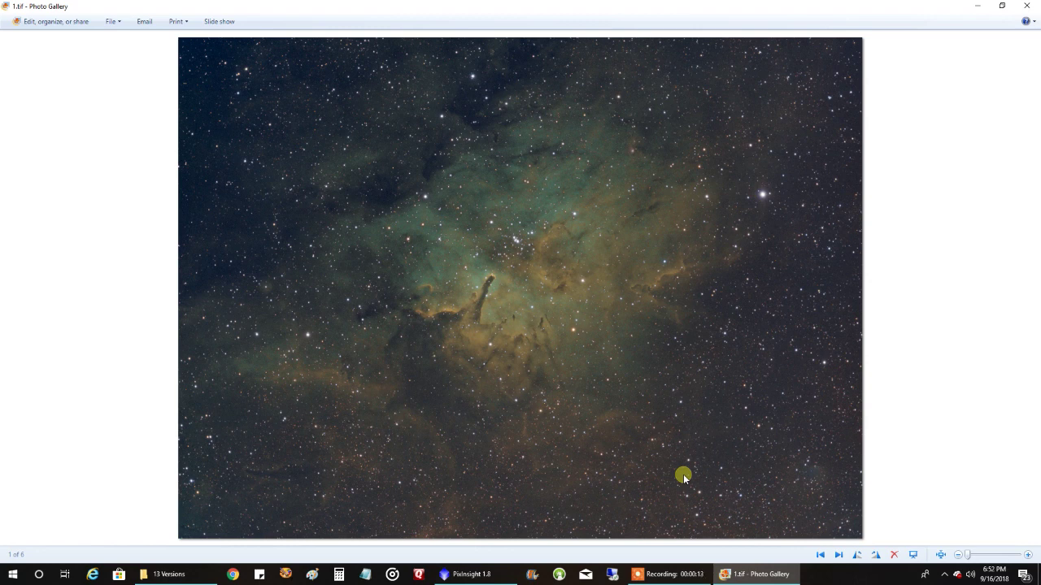
# - Step through 2.png and 3.jpg to the earlier 4.jpg version in Photo Gallery
pyautogui.click(839, 554)
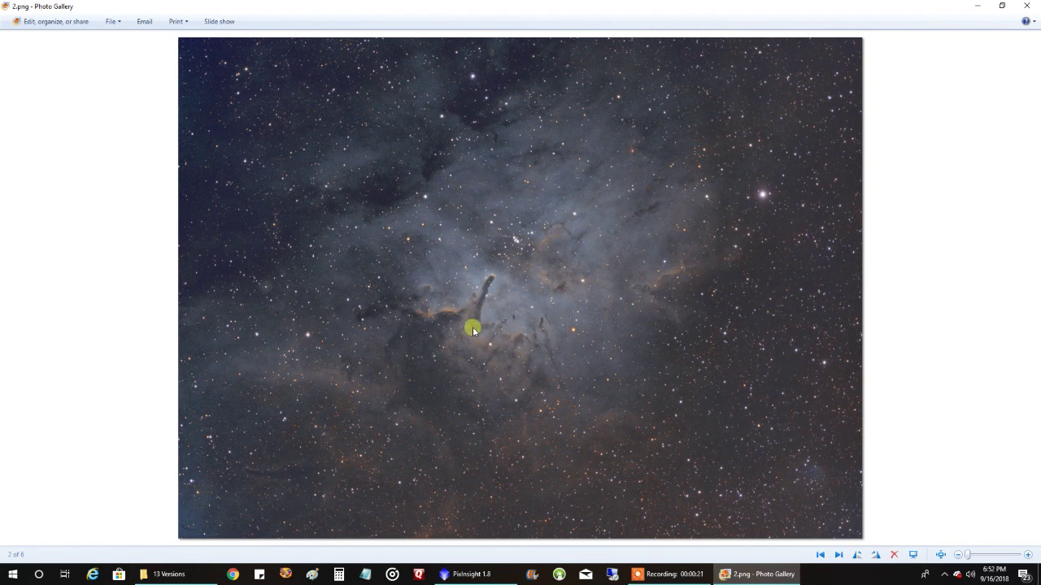
pyautogui.click(840, 557)
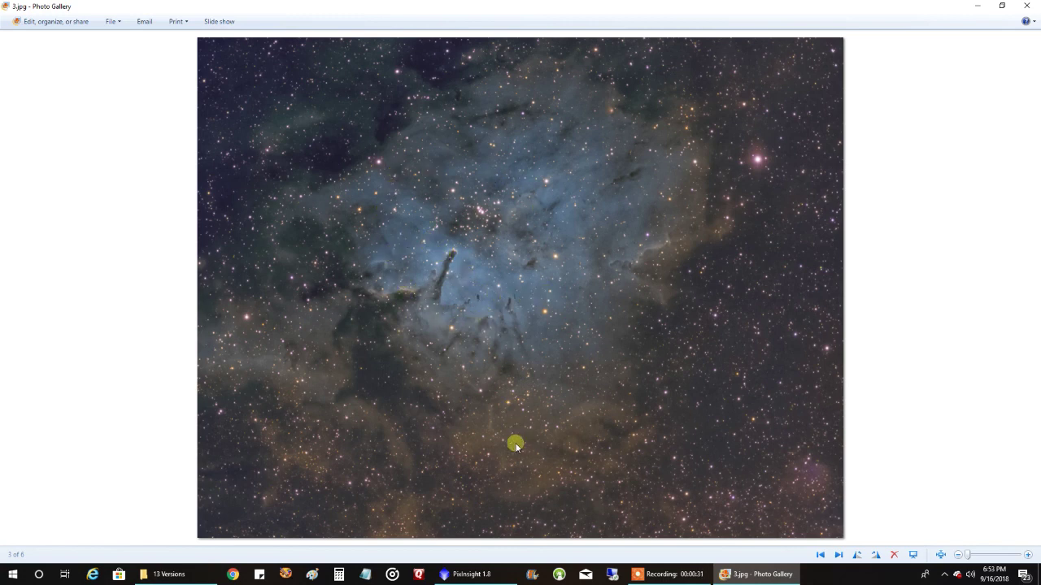
pyautogui.click(839, 554)
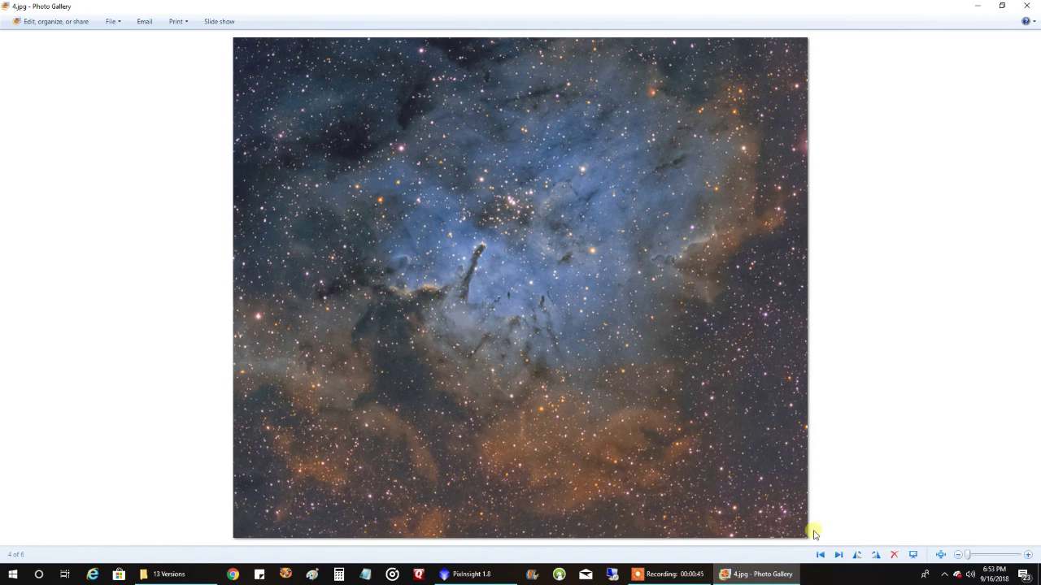
# - Compare NGC6820 Final.png against 4.jpg, ending on NGC6820 Final.png
pyautogui.click(838, 556)
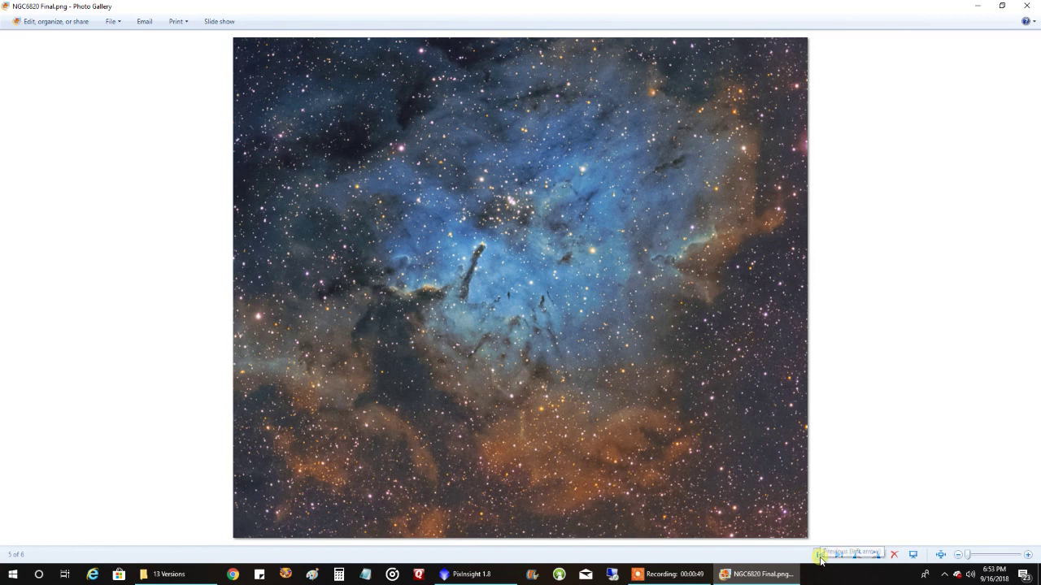
pyautogui.click(820, 556)
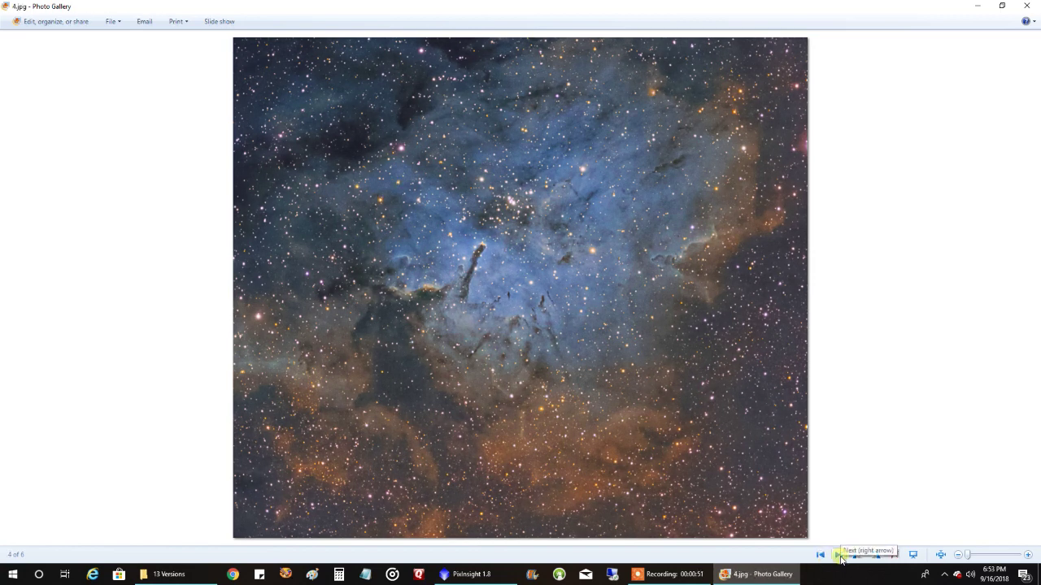
pyautogui.click(838, 555)
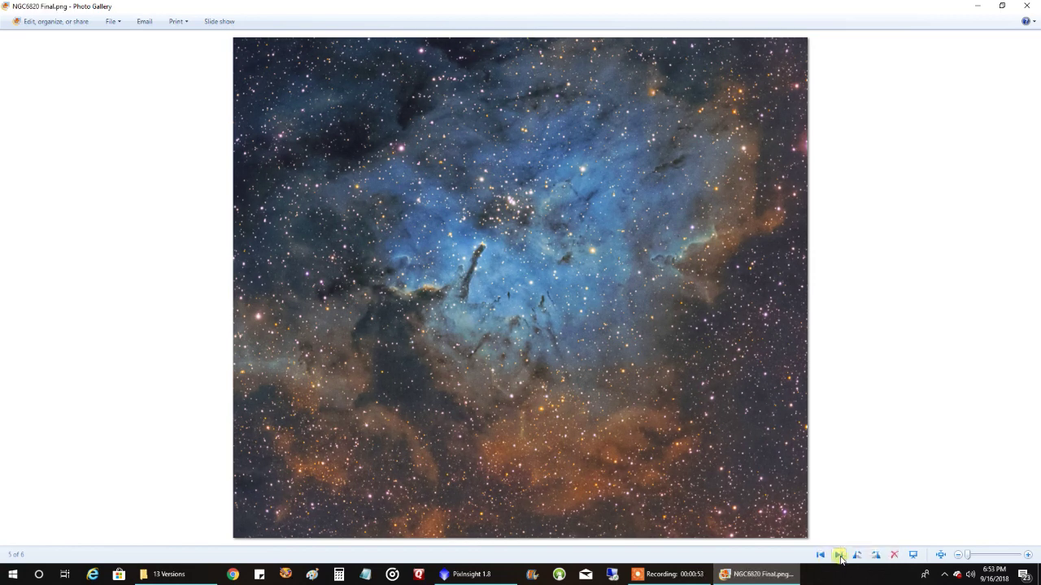
pyautogui.click(841, 553)
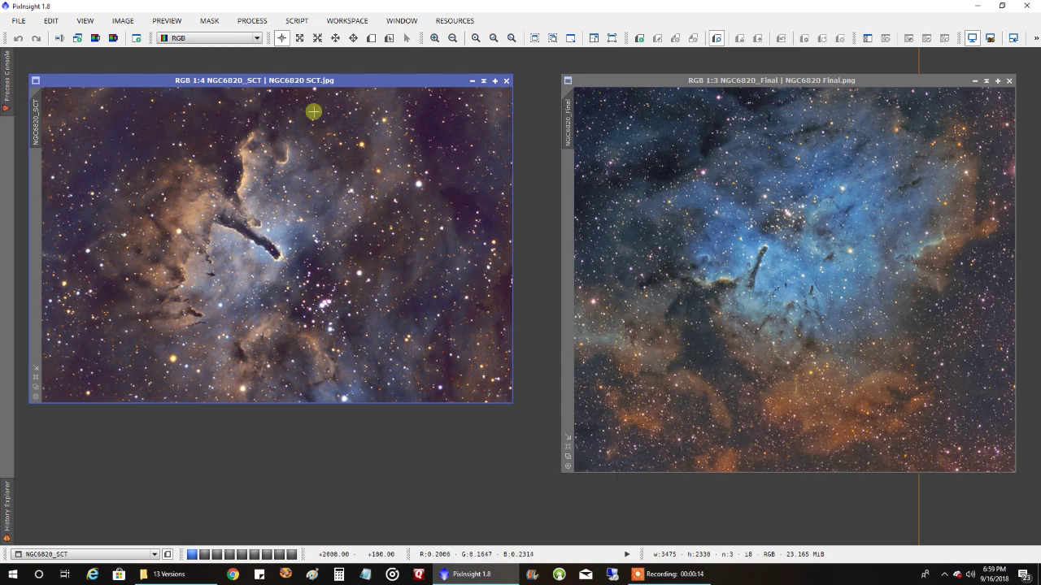
# - Place the NGC6820_SCT view beside NGC6820_Final and zoom it in and back out to compare
pyautogui.moveTo(314, 81); pyautogui.dragTo(316, 83)
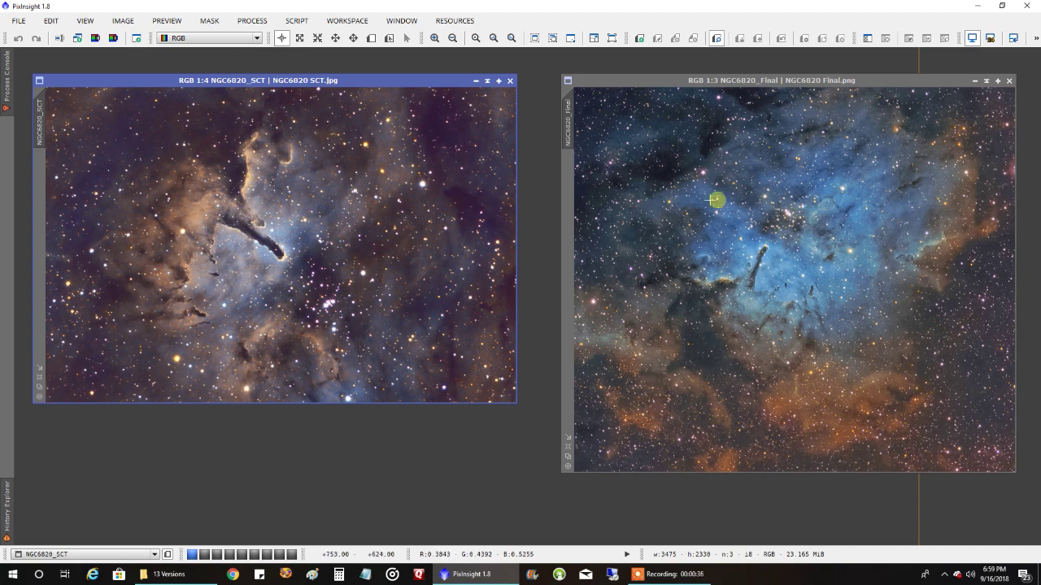
pyautogui.scroll(1, 397, 171)
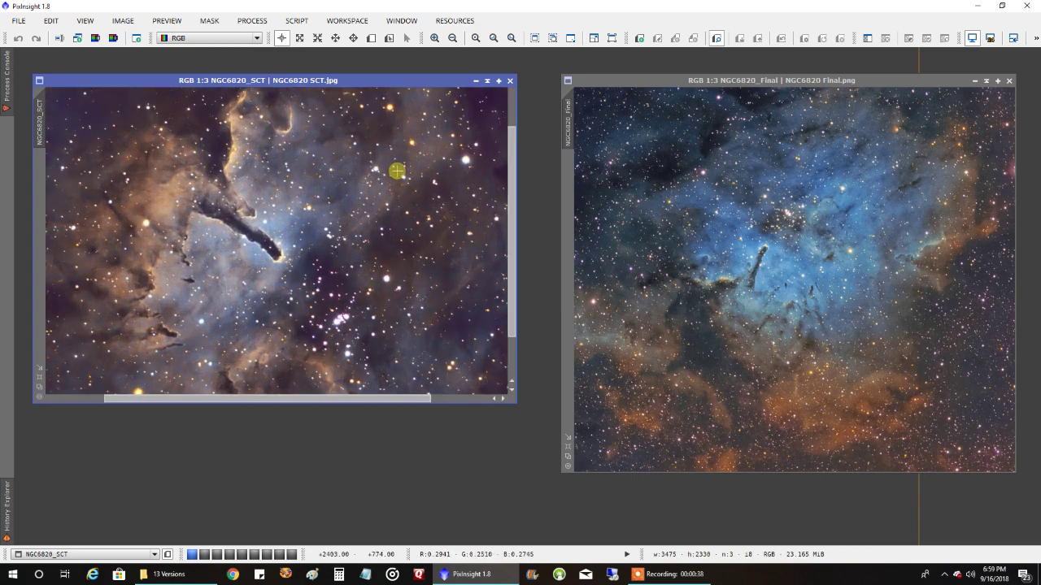
pyautogui.scroll(-1, 397, 171)
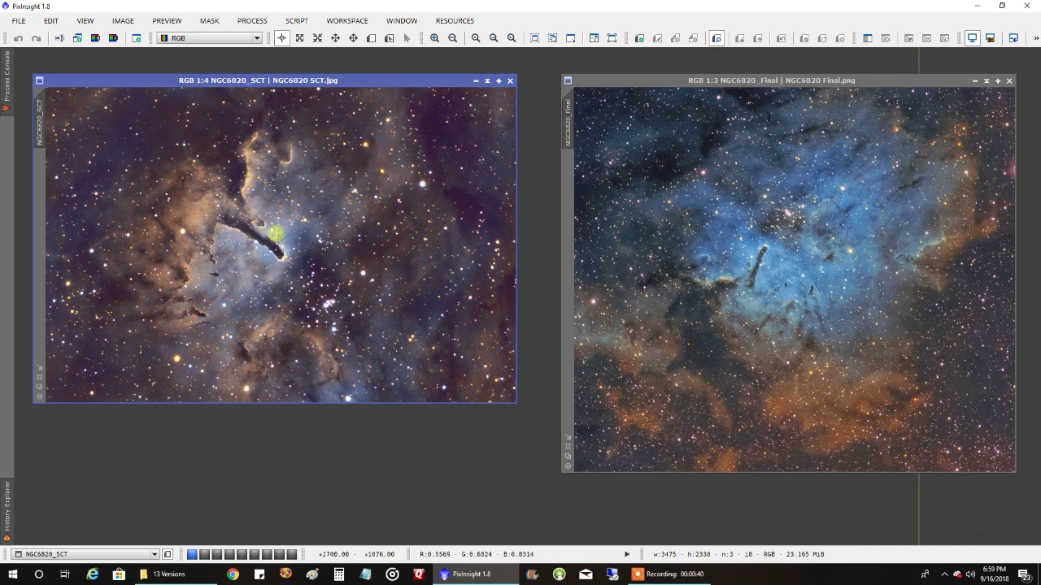